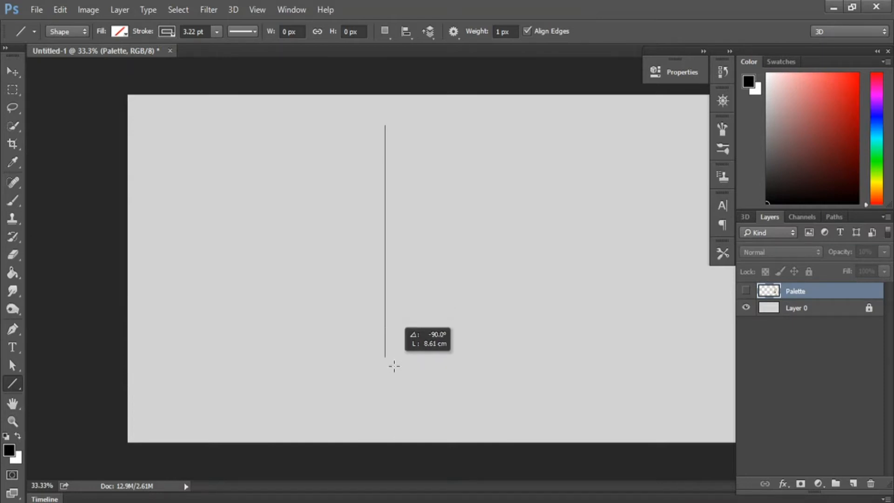
Step: Draw a three-sided polygon about 405 px wide over the upper end of the vertical line and set its stroke to 1 pt
key(shift+u)
drag(380, 150, 424, 177)
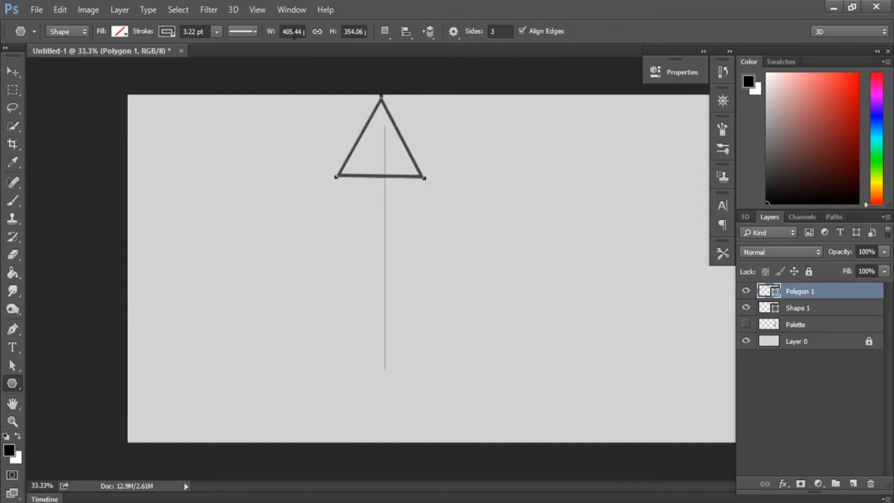
click(215, 32)
click(203, 34)
drag(190, 31, 181, 31)
text(1)
key(BackSpace)
key(Return)
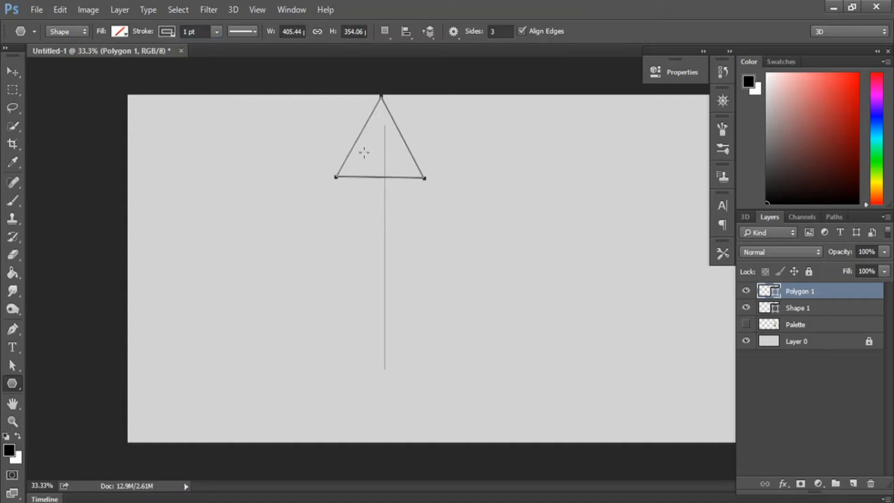
Step: Set the triangle's width to 100 px and move it down so it is centred on the vertical line
click(295, 31)
text(100)
key(Return)
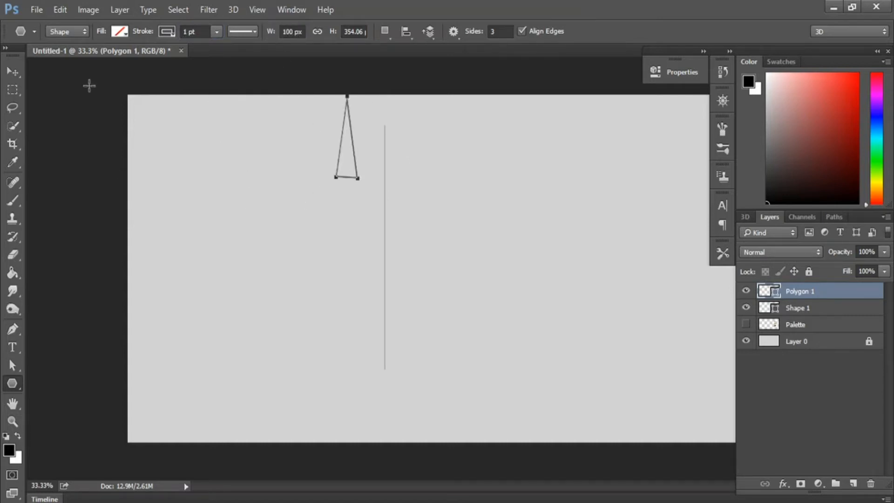
key(a)
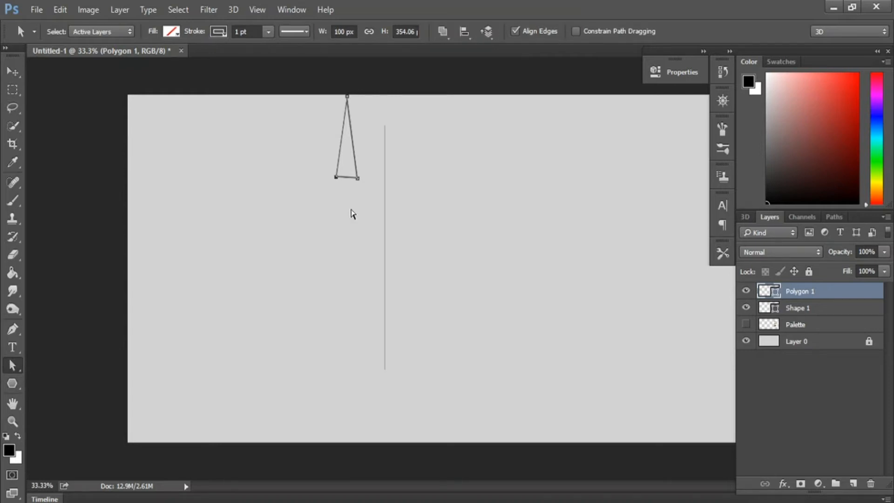
key(v)
drag(335, 170, 391, 278)
key(ctrl+t)
key(Return)
Step: Enlarge a copy of the triangle to about 217% width around the original, centre it on the vertical line and raise its apex
key(ctrl+t)
drag(376, 182, 360, 152)
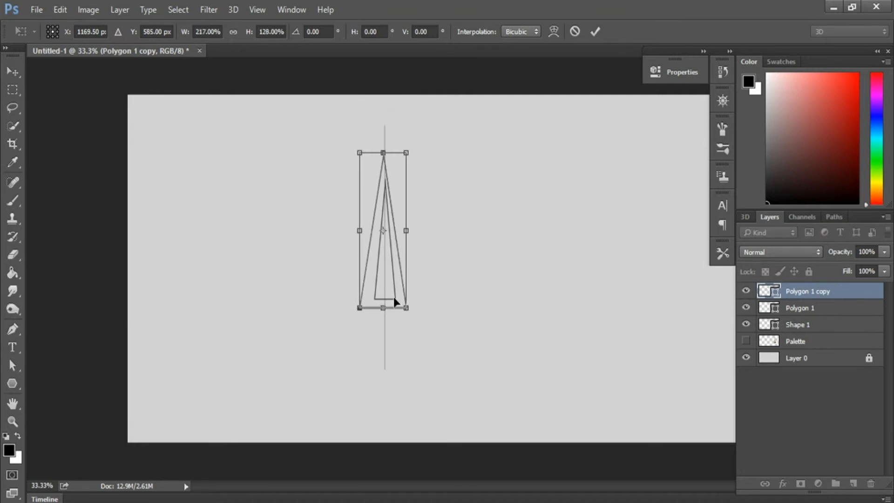
drag(382, 308, 382, 311)
key(Right)
key(Right)
key(Right)
key(Right)
key(Right)
key(Right)
key(Right)
key(Right)
key(Right)
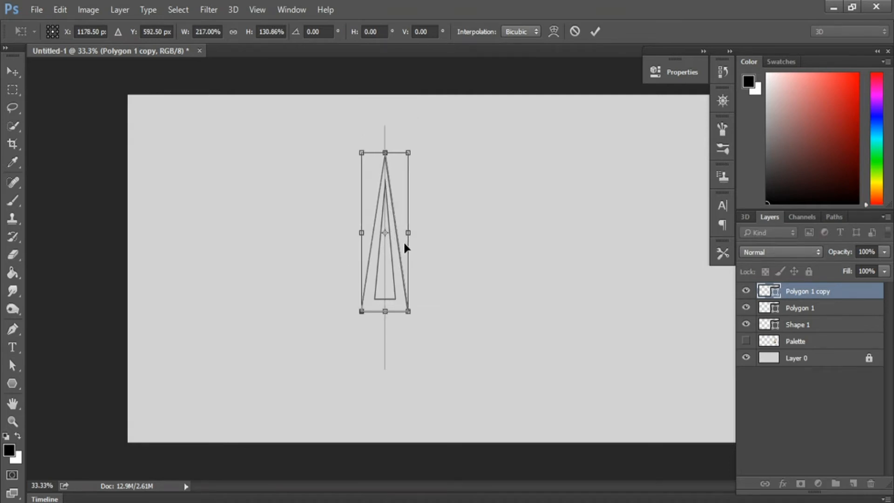
drag(381, 152, 380, 143)
key(Return)
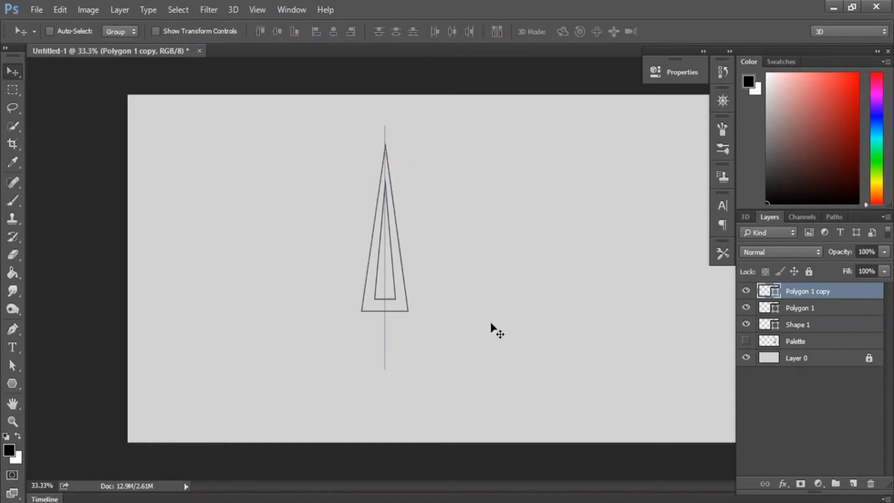
Step: On a new layer, brush the angled underside facets of the triangles and short flaring brow lines on both sides
key(b)
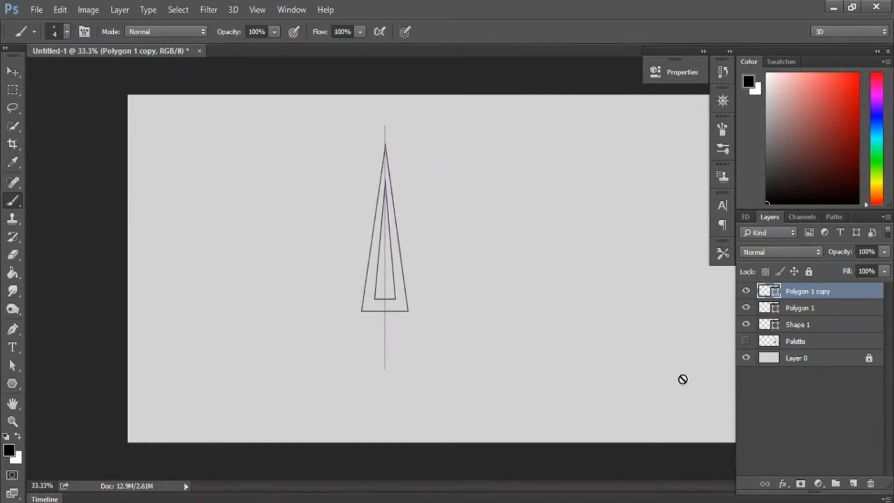
click(853, 483)
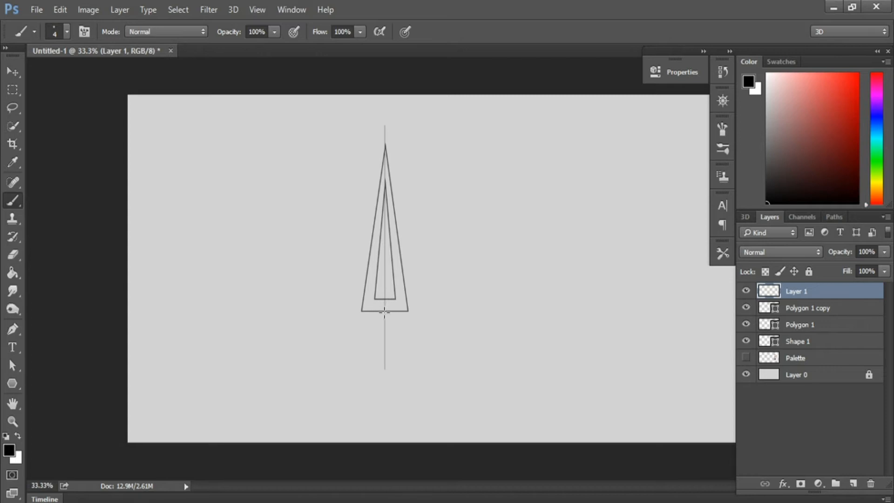
drag(375, 299, 394, 300)
click(363, 311)
shift+click(385, 324)
shift+click(407, 311)
mouse_move(362, 309)
mouse_down()
mouse_move(375, 297)
mouse_move(408, 310)
mouse_up()
drag(381, 223, 366, 208)
Step: Merge the brushed layer, both triangles and the vertical line into one layer named OUTLINE
shift+click(780, 342)
right_click(780, 342)
click(581, 461)
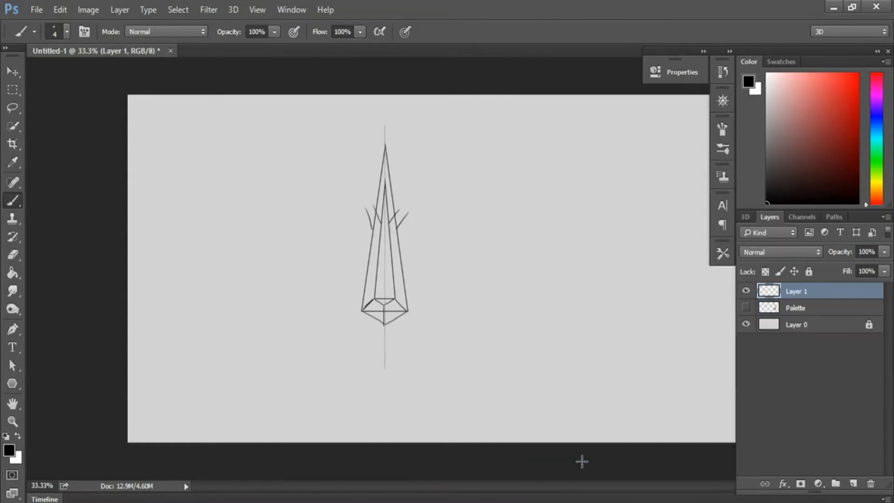
double_click(796, 292)
text(OUTLINE)
key(Return)
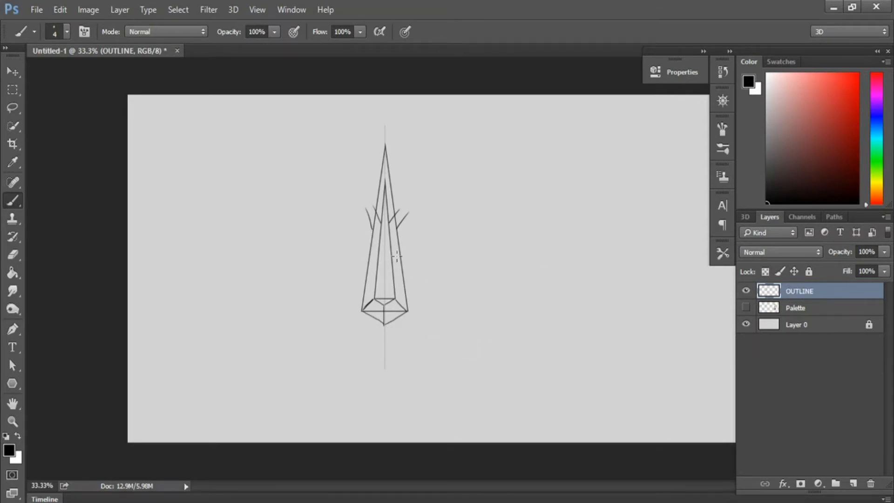
Step: Stretch the OUTLINE drawing wider towards its left side with Free Transform
key(ctrl+t)
drag(360, 247, 342, 247)
key(Return)
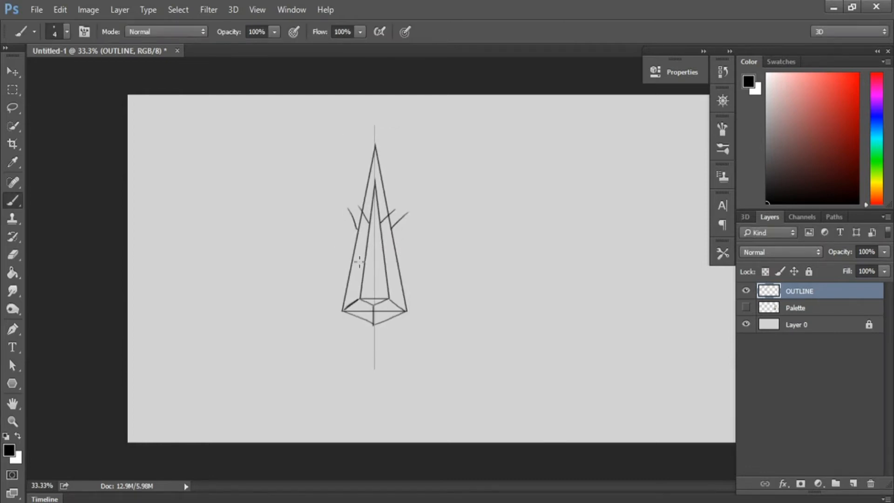
Step: Draw a 126 px circle at the base of the inner triangle and set its stroke to 1 pt
click(12, 383)
right_click(12, 383)
click(75, 407)
drag(363, 279, 389, 307)
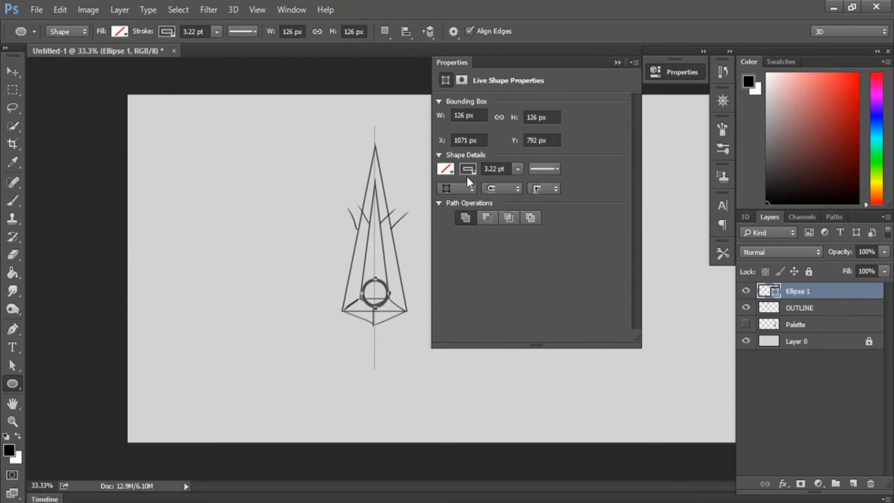
click(516, 171)
drag(513, 183, 512, 183)
click(495, 169)
text(1)
key(Return)
click(247, 122)
key(Escape)
key(v)
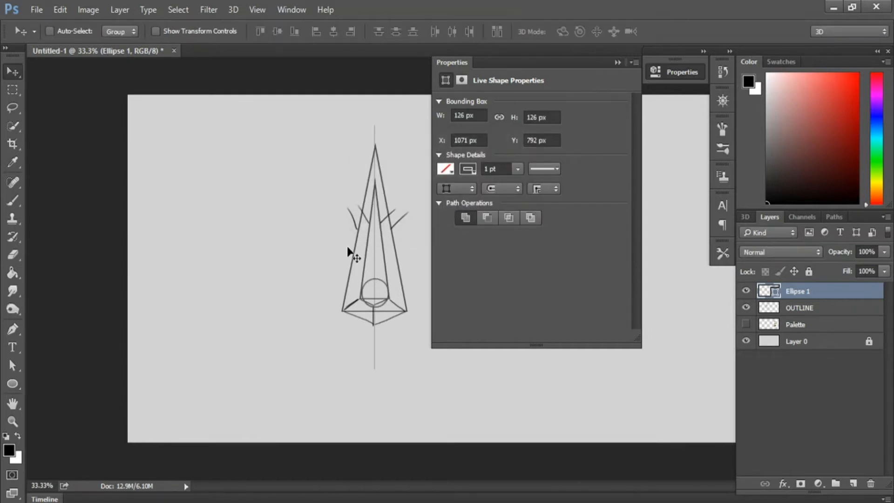
Step: Move the circle slightly upward and nudge it sideways until it is centred on the vertical line
mouse_move(385, 289)
mouse_down()
mouse_move(375, 281)
mouse_move(380, 287)
mouse_up()
key(Right)
key(Right)
key(Right)
key(Right)
key(Right)
key(Right)
key(Right)
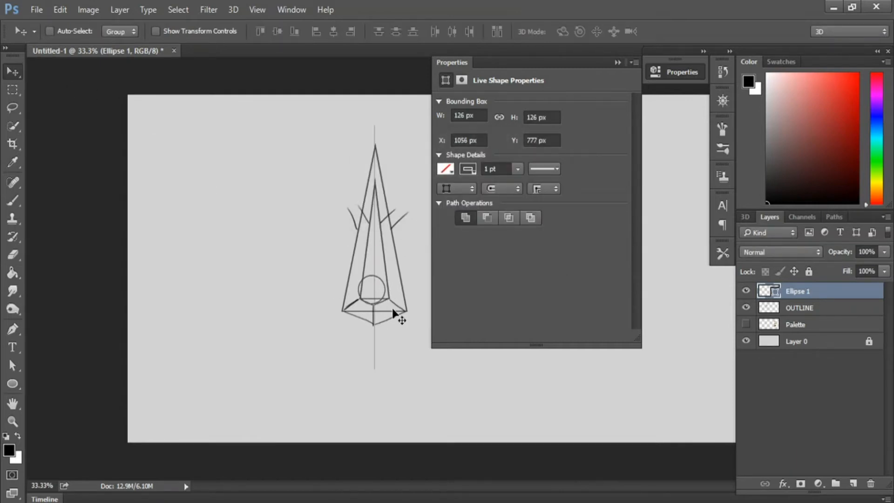
key(Left)
Step: Place two copies of the circle inside the left and right base corners of the outer triangle
drag(381, 297, 411, 313)
key(ctrl+j)
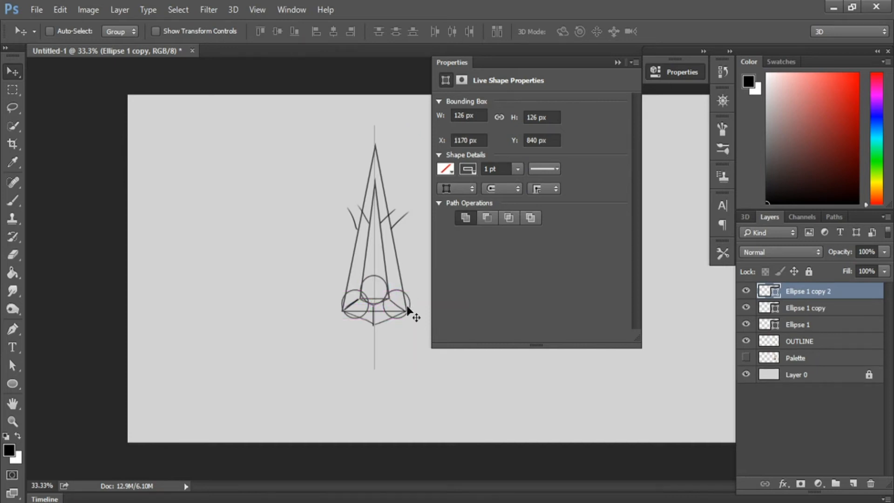
key(Left)
key(Left)
key(Left)
key(Left)
key(Left)
key(Left)
key(Left)
key(Left)
key(Left)
key(Left)
key(Left)
key(Left)
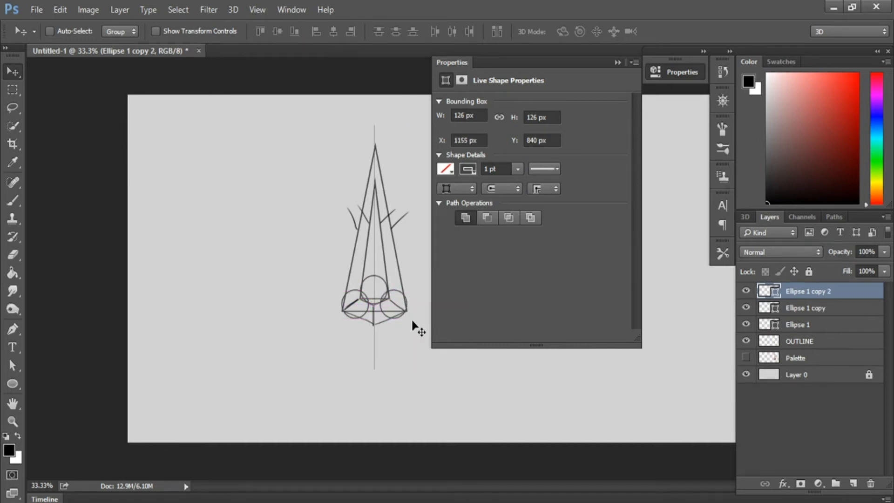
click(664, 71)
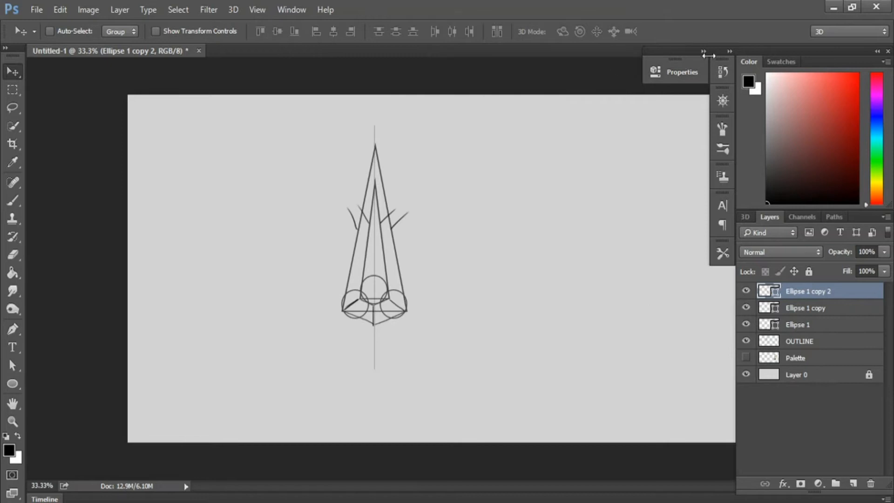
Step: Merge the three circle layers with the outline and name the merged layer OUTLINE
key(ctrl+=)
key(ctrl+=)
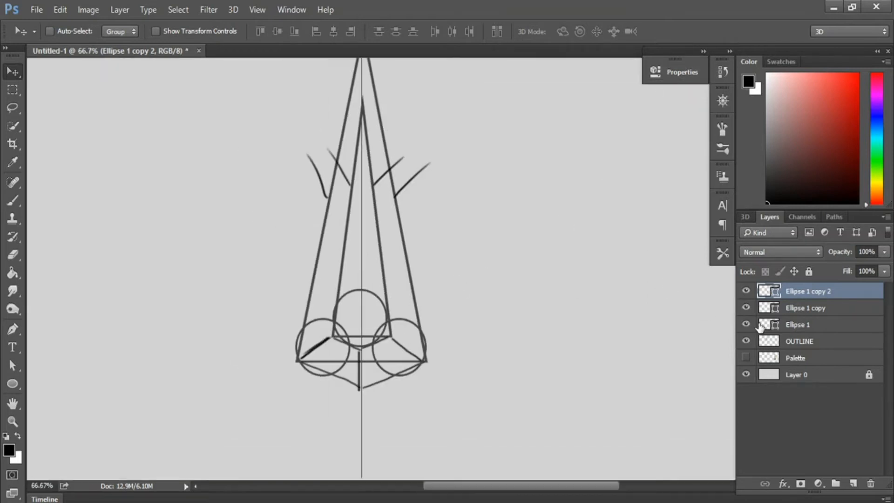
shift+click(795, 342)
right_click(795, 345)
click(570, 460)
double_click(808, 292)
text(OUTLINE)
key(Return)
Step: Lower the OUTLINE layer's opacity to 43% and add a new layer above it for brushwork
click(883, 251)
drag(861, 265, 846, 266)
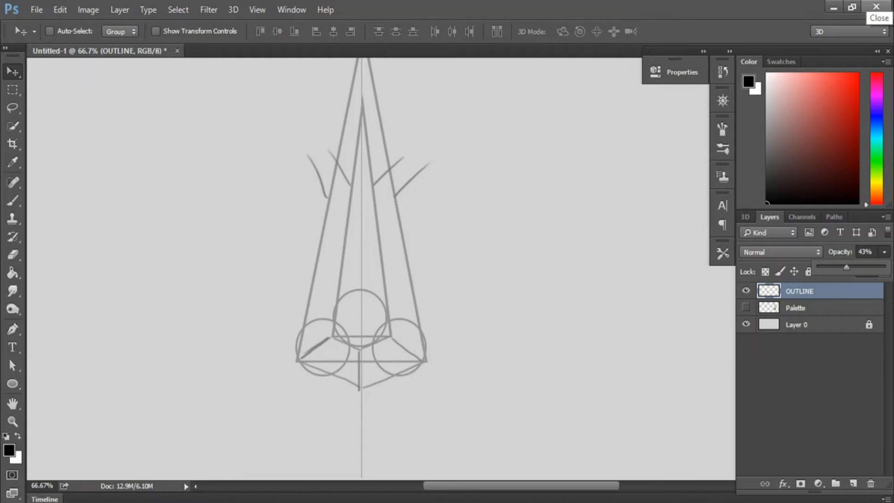
click(853, 483)
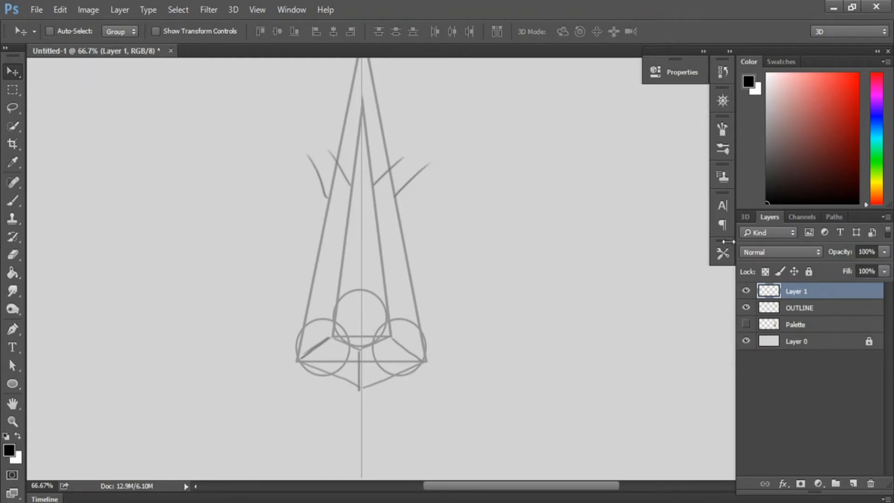
key(b)
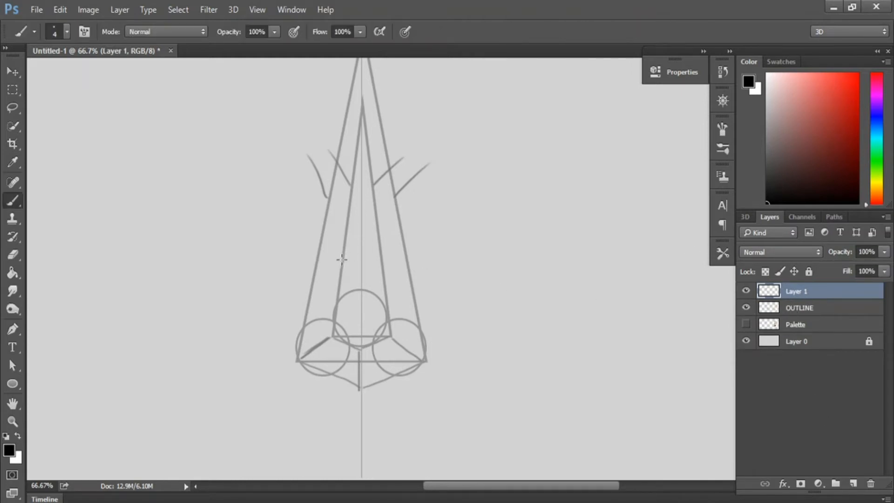
Step: Brush the inner brow curves, the right edge of the nose bridge and both sides of the nose ball
drag(333, 154, 348, 199)
drag(395, 164, 374, 198)
mouse_move(374, 206)
mouse_down()
mouse_move(385, 293)
mouse_move(334, 318)
mouse_move(345, 346)
mouse_up()
drag(377, 294, 375, 341)
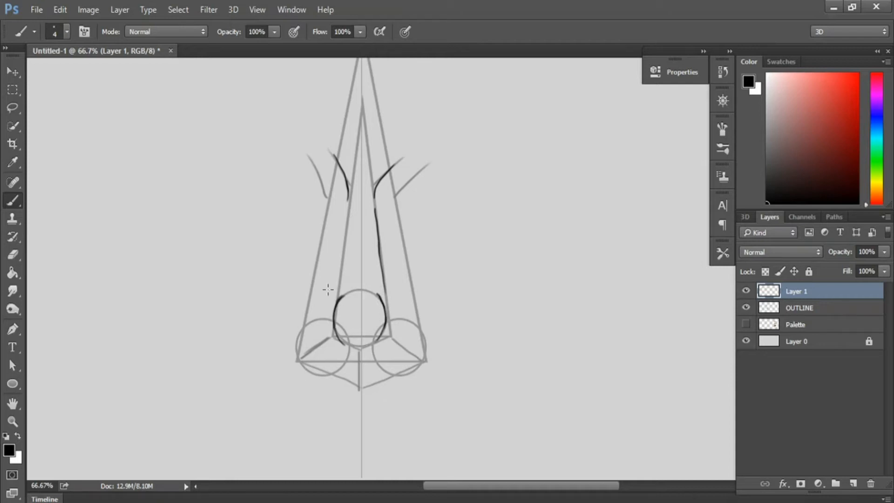
Step: Brush the outer nostril wings, nostril openings and lower tip, and strengthen the sides of the nose ball
mouse_move(318, 319)
mouse_down()
mouse_move(297, 336)
mouse_move(299, 360)
mouse_move(324, 372)
mouse_up()
mouse_move(406, 319)
mouse_down()
mouse_move(424, 358)
mouse_move(400, 373)
mouse_up()
mouse_move(322, 373)
mouse_down()
mouse_move(404, 370)
mouse_move(378, 375)
mouse_up()
mouse_move(355, 386)
mouse_down()
mouse_move(342, 368)
mouse_move(366, 383)
mouse_up()
drag(385, 305, 375, 342)
mouse_move(349, 291)
mouse_down()
mouse_move(332, 311)
mouse_move(334, 333)
mouse_move(351, 347)
mouse_move(378, 342)
mouse_move(389, 320)
mouse_move(379, 307)
mouse_move(385, 340)
mouse_up()
key(e)
key(b)
drag(377, 291, 390, 329)
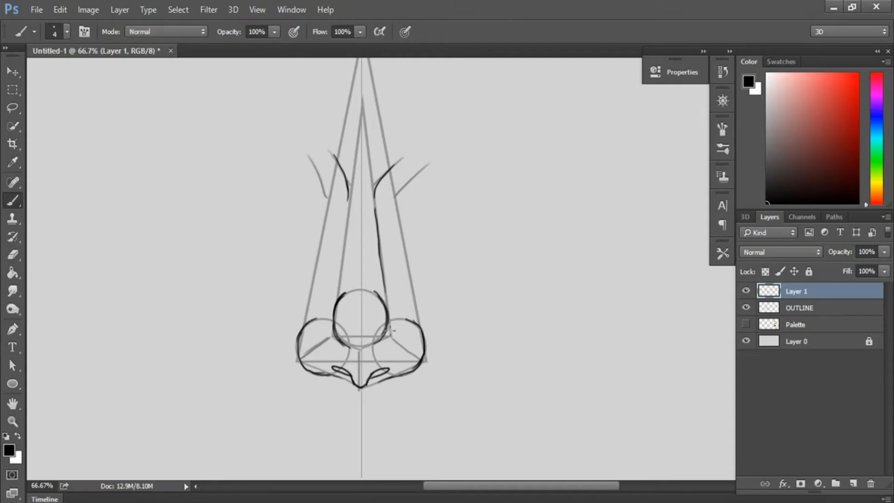
Step: Brush the outer curves on both sides of the upper nose and the left edge of the bridge
drag(320, 167, 326, 223)
drag(409, 173, 400, 236)
drag(347, 220, 340, 262)
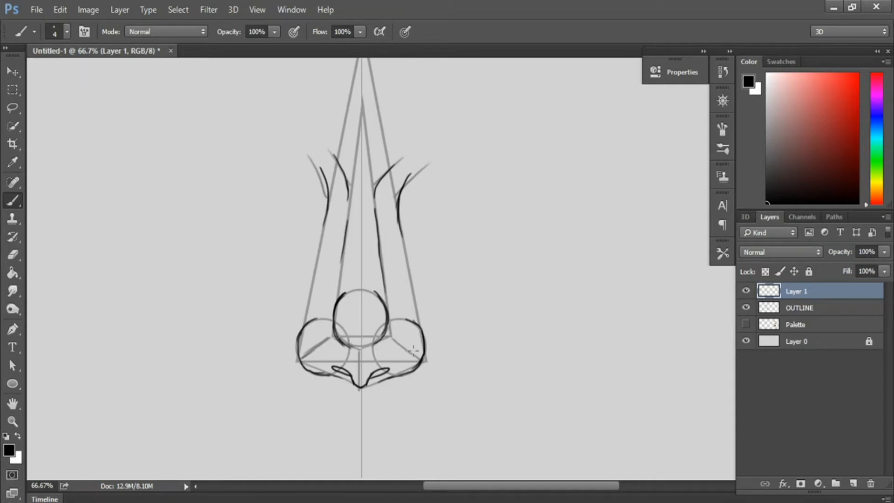
Step: Reduce the opacity of Layer 1 to 50% and of the OUTLINE layer to 17%
click(746, 308)
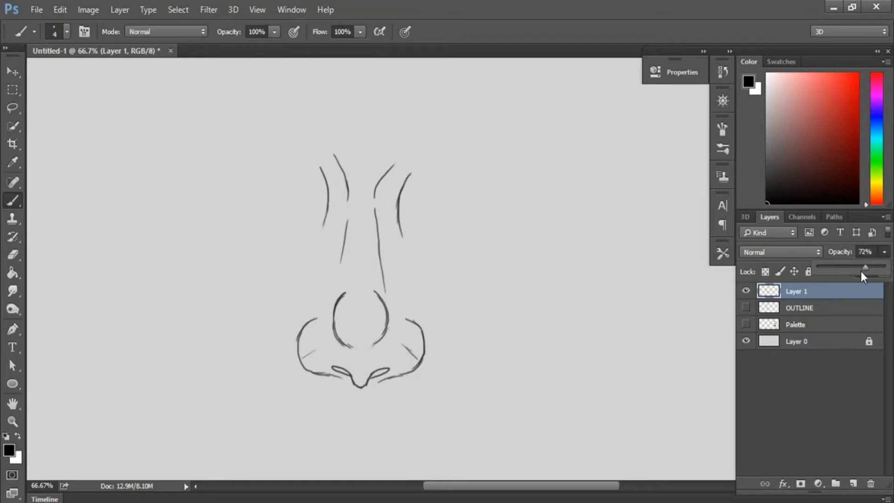
click(815, 307)
click(745, 307)
click(884, 251)
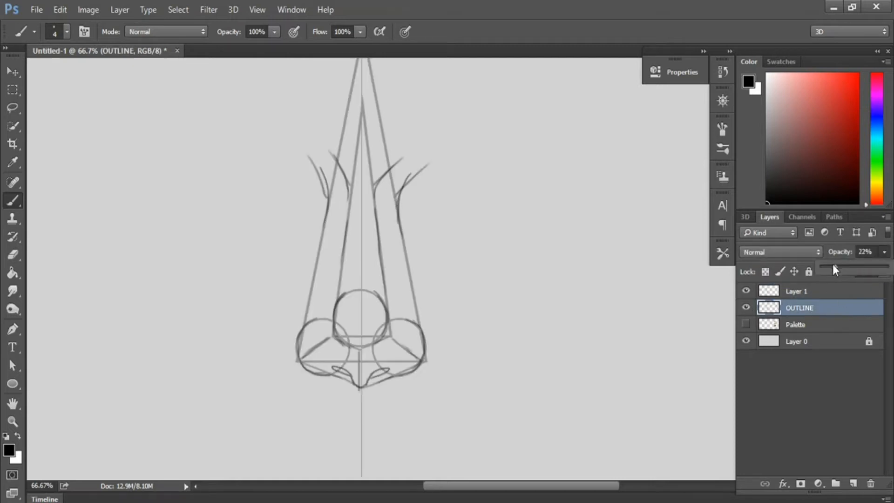
drag(849, 268, 831, 267)
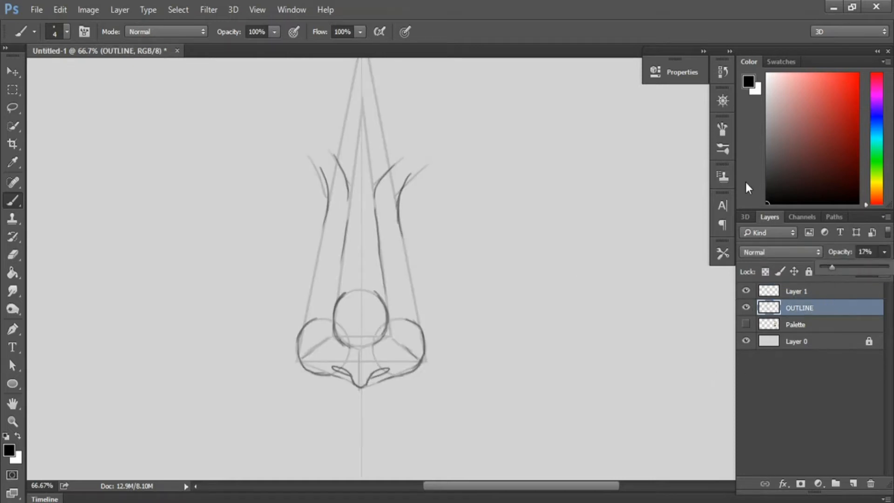
Step: Darken the nostrils, the lower tip and both sides of the nose ball with brush strokes on Layer 1
key(alt+bracketright)
mouse_move(356, 387)
mouse_down()
mouse_move(371, 378)
mouse_move(344, 370)
mouse_move(393, 369)
mouse_move(326, 365)
mouse_move(353, 384)
mouse_move(389, 377)
mouse_move(368, 384)
mouse_up()
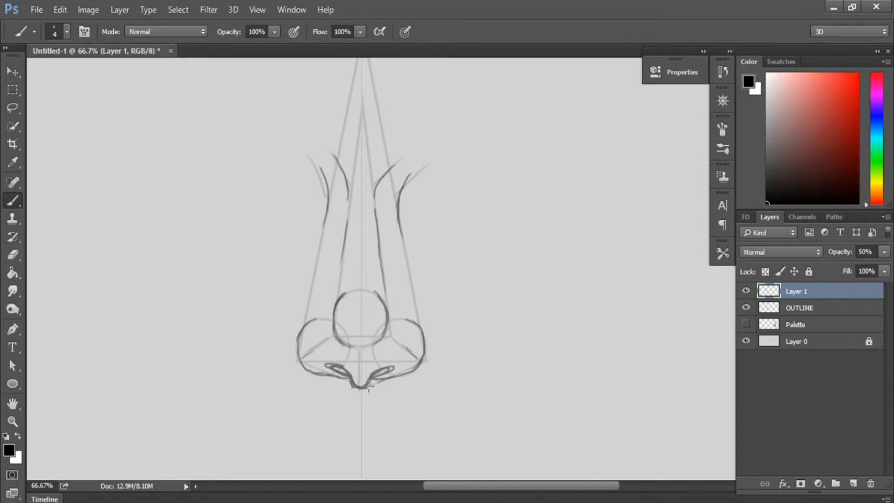
drag(345, 295, 333, 340)
mouse_move(376, 292)
mouse_down()
mouse_move(391, 326)
mouse_move(382, 342)
mouse_up()
Step: Draw a light-direction arrow at the nose's upper left and hatch the shadows on its underside and right side
drag(213, 126, 268, 186)
drag(265, 154, 240, 176)
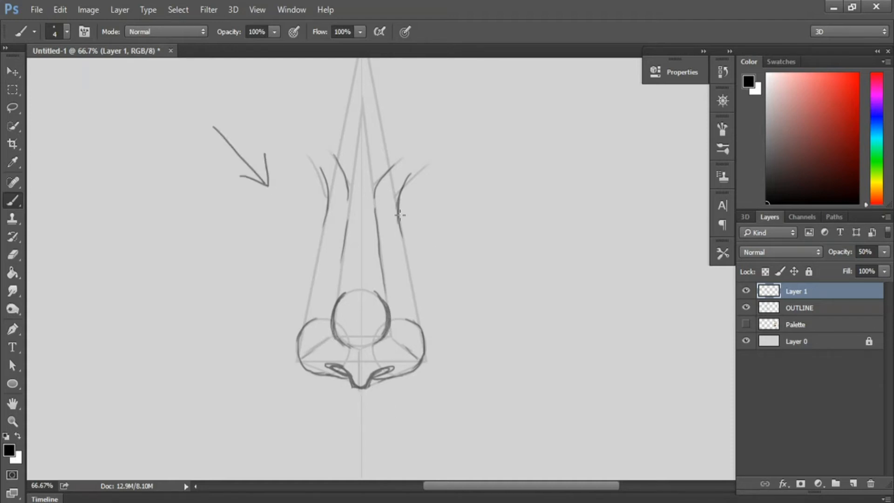
drag(327, 339, 334, 296)
mouse_move(314, 371)
mouse_down()
mouse_move(349, 350)
mouse_move(414, 356)
mouse_up()
mouse_move(355, 372)
mouse_down()
mouse_move(386, 354)
mouse_move(412, 365)
mouse_move(396, 354)
mouse_move(417, 335)
mouse_move(403, 326)
mouse_move(423, 342)
mouse_move(398, 298)
mouse_move(395, 176)
mouse_up()
Step: Outline the cast shadow below the right nostril wing and fill it with dark hatching
drag(422, 325, 449, 388)
mouse_move(372, 382)
mouse_down()
mouse_move(390, 397)
mouse_move(440, 403)
mouse_up()
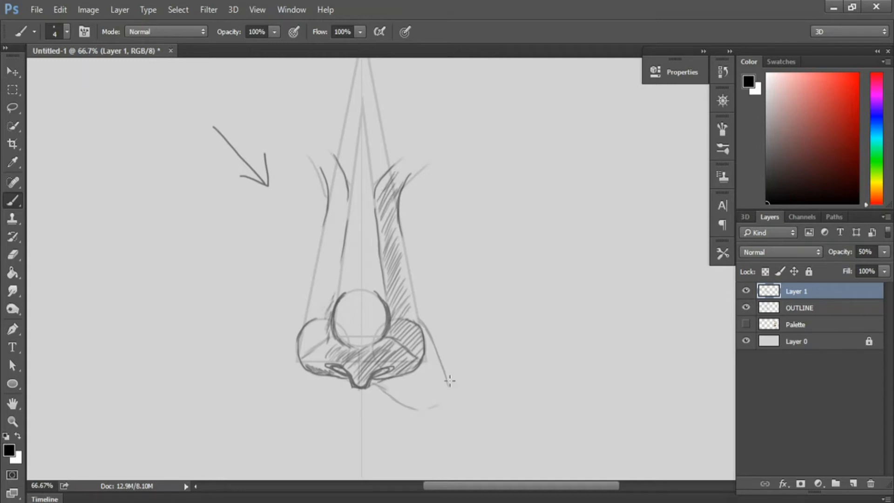
mouse_move(393, 379)
mouse_down()
mouse_move(435, 393)
mouse_move(429, 359)
mouse_move(445, 390)
mouse_move(432, 405)
mouse_up()
click(746, 291)
click(745, 290)
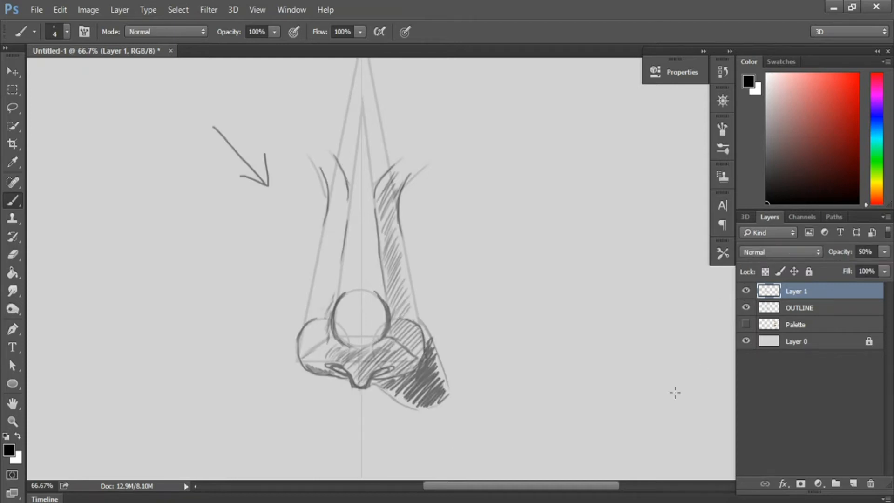
drag(413, 386, 408, 399)
Step: Hide the OUTLINE layer and lower the opacity of Layer 1 so the sketch is fainter
click(746, 307)
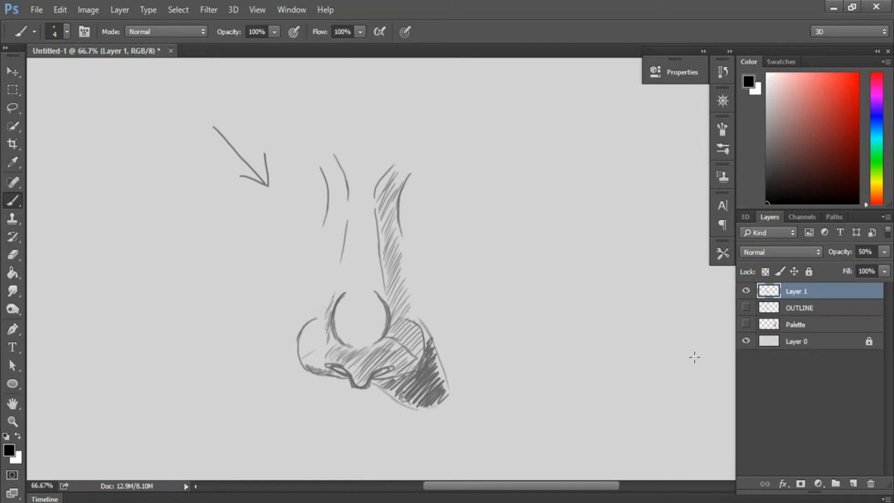
drag(883, 251, 837, 267)
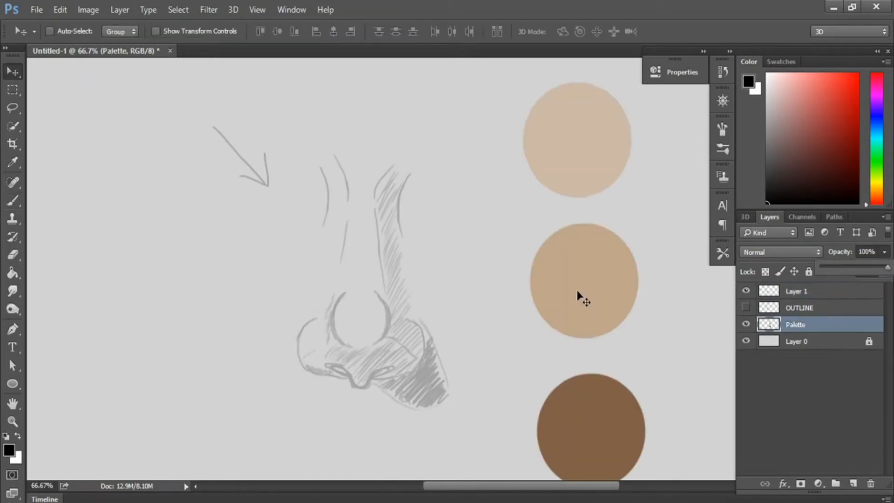
Step: Sample the middle tan swatch of the palette as the foreground colour for the brush
key(i)
click(579, 281)
key(b)
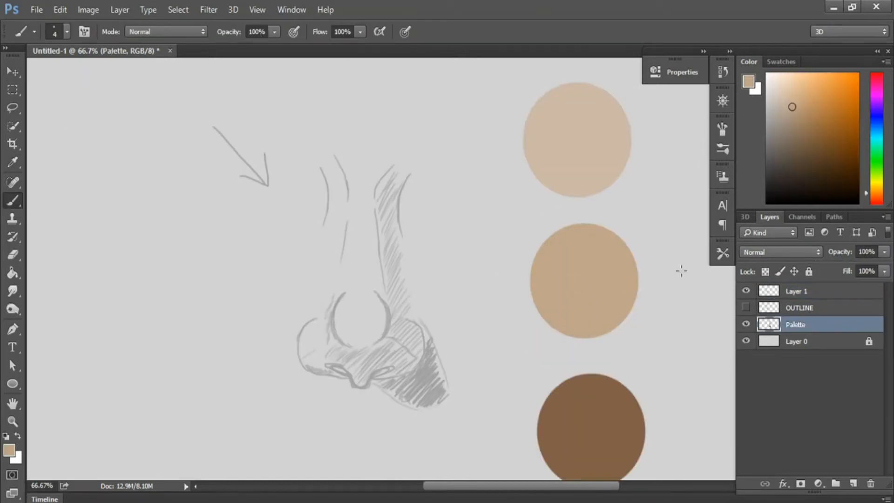
Step: Rename Layer 1 as SHADE OUTLINE
click(797, 298)
double_click(797, 295)
text(SHA)
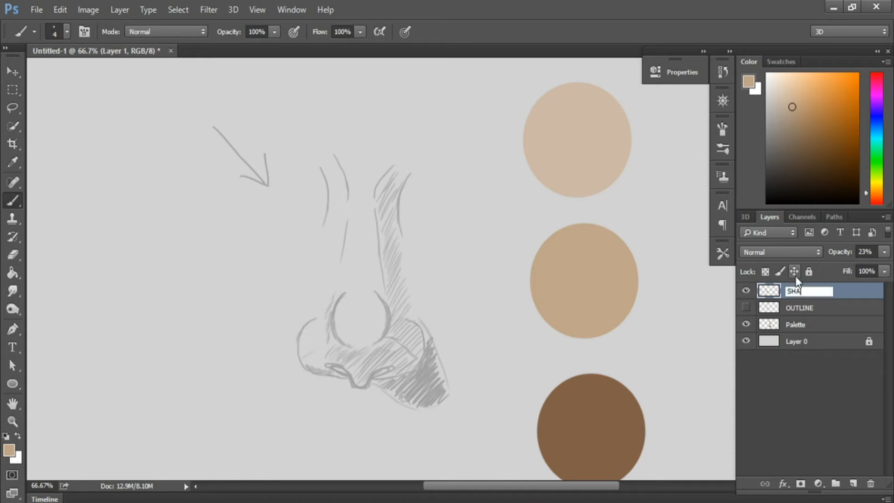
text(DE OUTLINE)
key(Return)
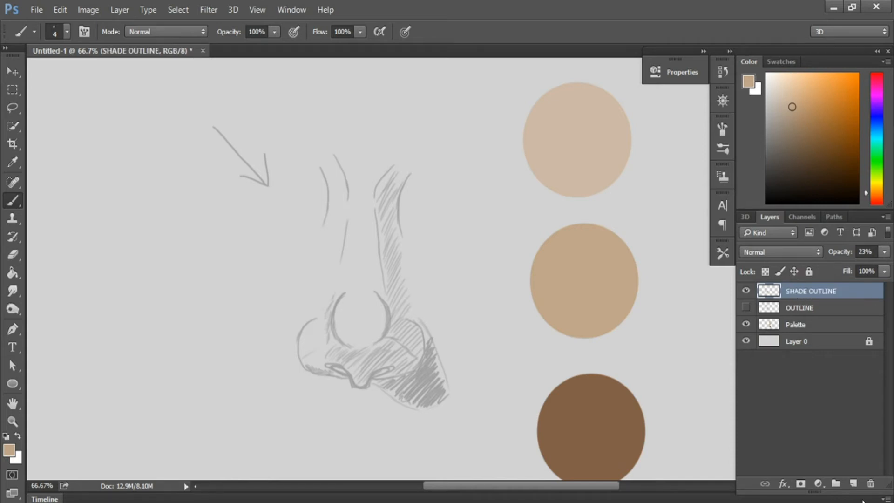
Step: Create a new layer and name it BASE
click(852, 483)
double_click(791, 291)
text(A)
text(BASE)
key(Return)
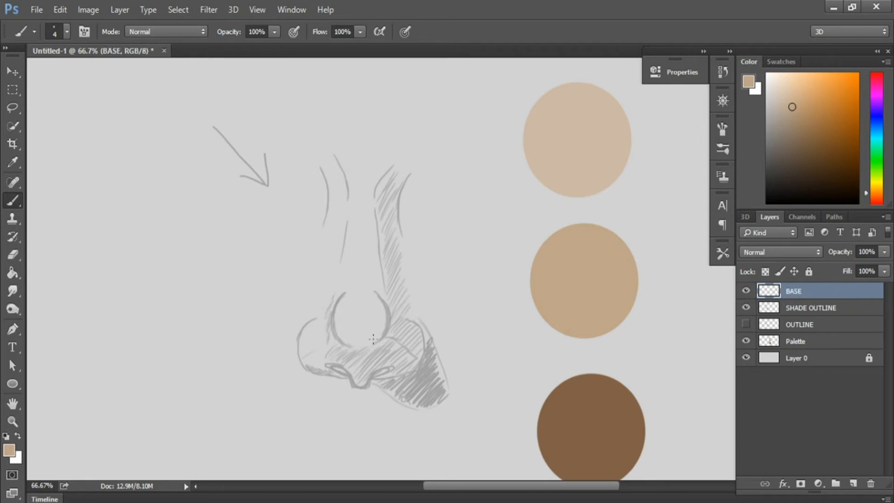
Step: Enlarge the brush to 70 px, paint a first tan stroke down the bridge, and move the BASE layer below OUTLINE
key(p)
key(b)
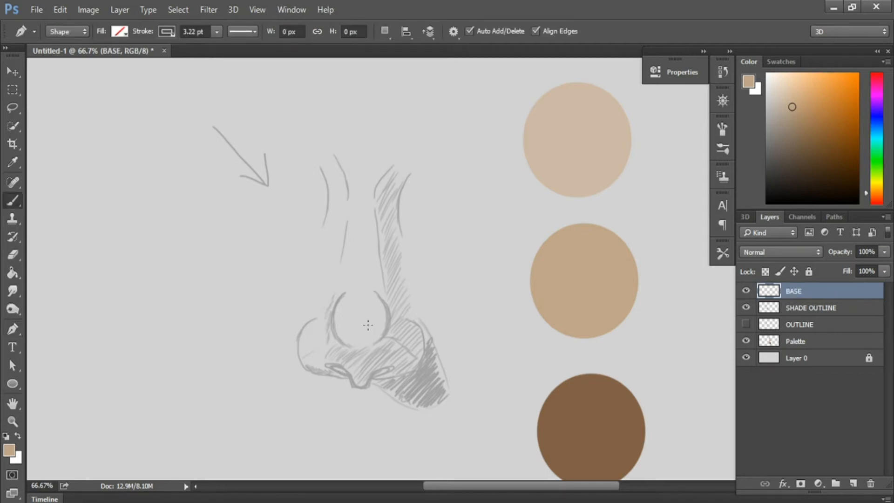
key(bracketright)
key(bracketright)
key(bracketright)
key(bracketright)
key(bracketright)
key(bracketright)
key(bracketright)
key(bracketright)
key(bracketright)
key(bracketright)
key(bracketright)
key(bracketright)
key(bracketright)
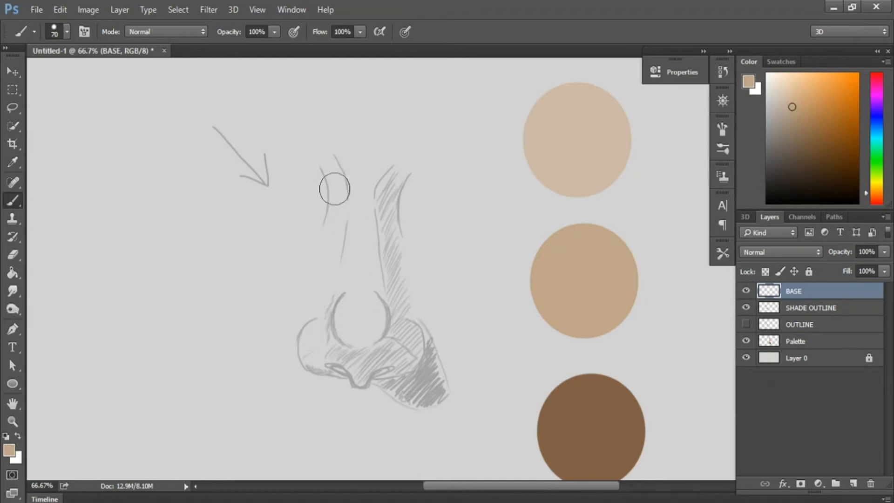
drag(335, 187, 358, 286)
drag(793, 290, 794, 331)
Step: Try several brush presets with tan test strokes over the nose and undo the latest strokes
mouse_move(361, 195)
mouse_down()
mouse_move(406, 336)
mouse_move(315, 344)
mouse_up()
right_click(368, 199)
double_click(450, 383)
drag(328, 172, 319, 312)
right_click(370, 200)
double_click(452, 402)
mouse_move(293, 161)
mouse_down()
mouse_move(288, 372)
mouse_move(366, 419)
mouse_up()
right_click(338, 252)
click(466, 368)
drag(287, 183, 280, 373)
key(ctrl+alt+z)
key(ctrl+alt+z)
key(ctrl+alt+z)
Step: Paint a solid tan rounded rectangle behind the whole nose sketch, finishing its edges with a 35 px brush
mouse_move(305, 163)
mouse_down()
mouse_move(302, 373)
mouse_move(426, 158)
mouse_up()
drag(304, 188, 407, 250)
drag(418, 297, 431, 187)
key(bracketleft)
key(bracketleft)
key(bracketleft)
key(bracketleft)
key(bracketleft)
drag(284, 366, 414, 409)
mouse_move(433, 333)
mouse_down()
mouse_move(442, 409)
mouse_move(458, 148)
mouse_up()
mouse_move(319, 146)
mouse_down()
mouse_move(450, 329)
mouse_move(446, 409)
mouse_up()
drag(428, 394, 297, 417)
mouse_move(279, 305)
mouse_down()
mouse_move(357, 411)
mouse_move(439, 416)
mouse_up()
mouse_move(281, 260)
mouse_down()
mouse_move(287, 162)
mouse_move(272, 335)
mouse_up()
drag(458, 226, 457, 414)
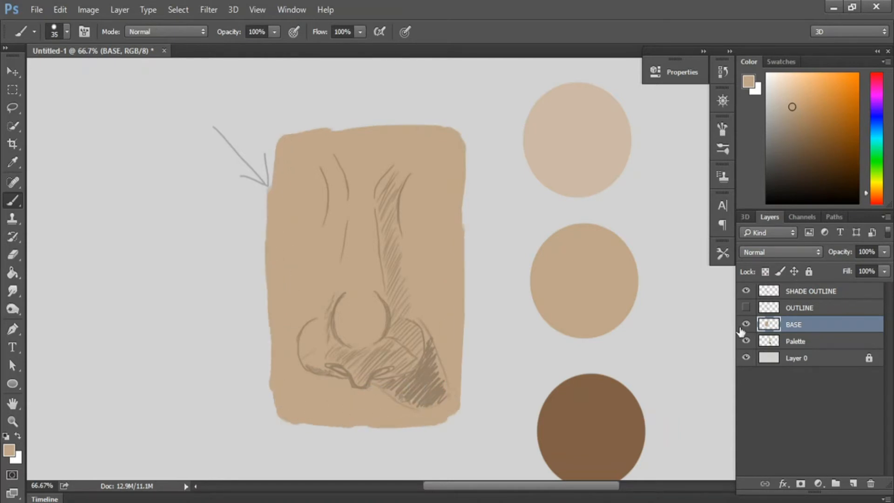
Step: Create a new layer above BASE and name it shades
click(854, 483)
double_click(793, 323)
text(shades)
key(Return)
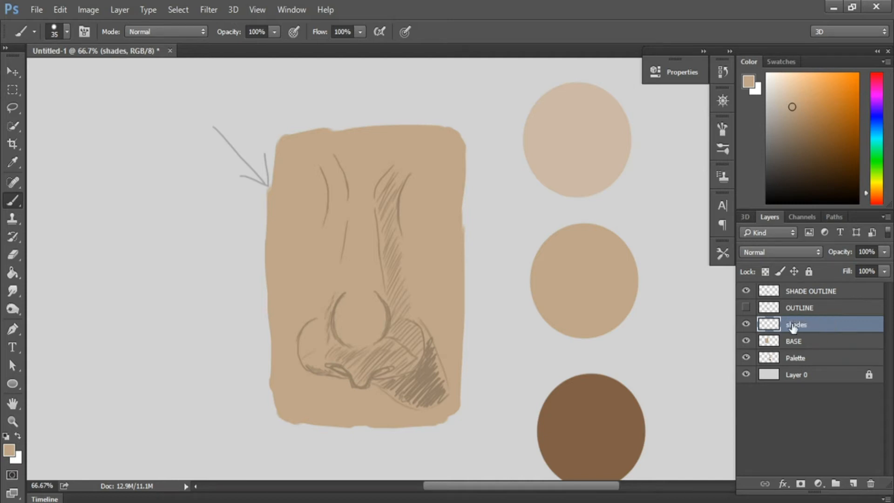
Step: Switch to a soft round brush preset and sample the dark brown palette swatch as the foreground colour
right_click(486, 264)
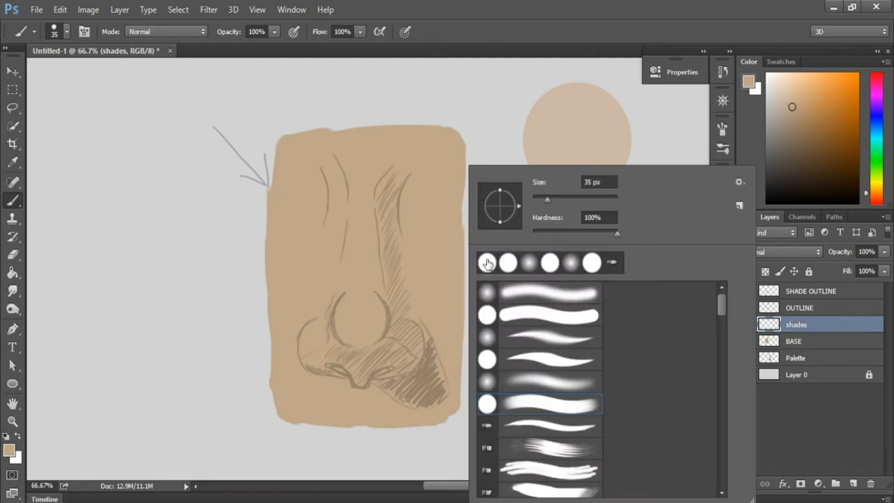
click(539, 385)
click(503, 101)
key(ctrl+z)
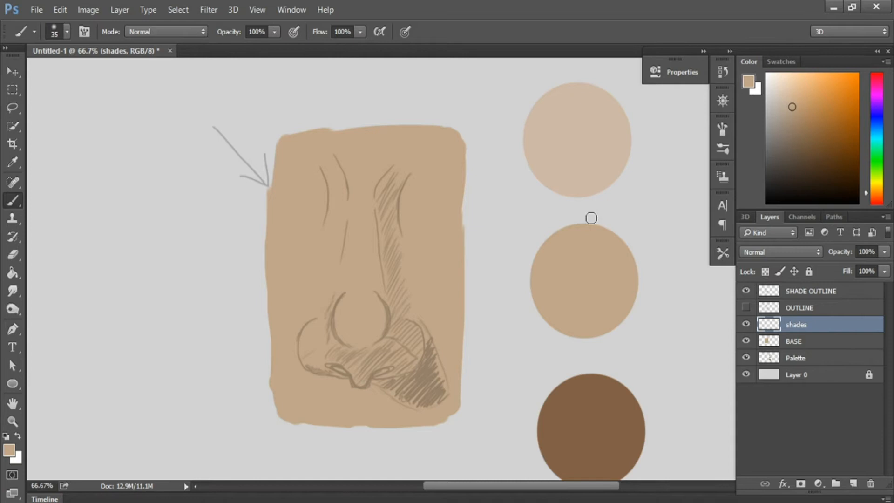
alt+click(593, 419)
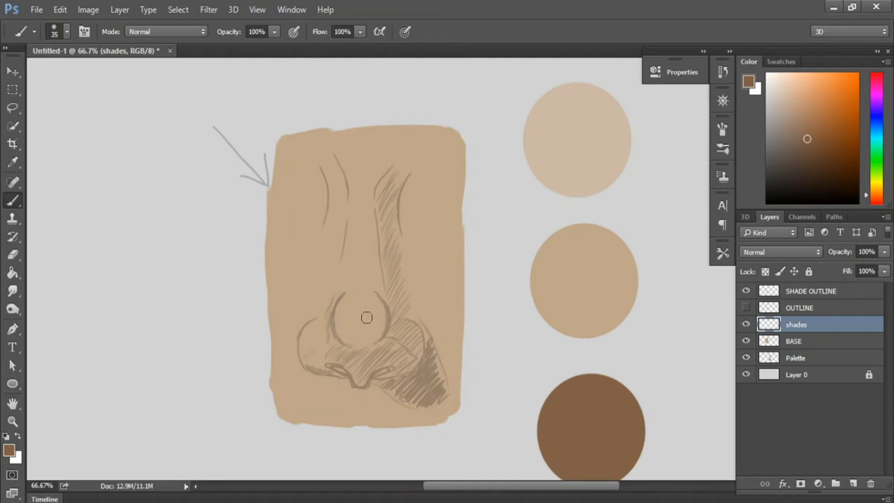
Step: Paint the dark brown shadow down the right side of the nose bridge, reducing the brush to 30 px
drag(388, 179, 387, 258)
drag(381, 225, 389, 293)
key([)
drag(391, 170, 382, 221)
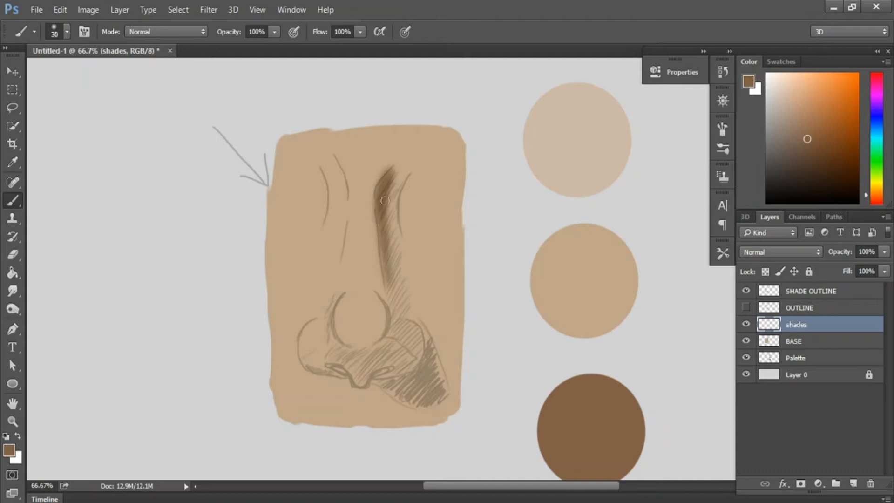
drag(384, 265, 386, 285)
Step: Shade the nose's underside and right nostril wing, and widen the bridge shadow with a 50 px brush at 50% opacity
key(ctrl+minus)
key(])
key(])
mouse_move(405, 279)
mouse_down()
mouse_move(407, 322)
mouse_move(405, 275)
mouse_move(410, 310)
mouse_move(403, 321)
mouse_move(411, 314)
mouse_move(380, 345)
mouse_move(409, 329)
mouse_move(383, 352)
mouse_move(376, 340)
mouse_move(398, 329)
mouse_move(416, 336)
mouse_move(427, 322)
mouse_move(401, 335)
mouse_move(420, 329)
mouse_move(421, 336)
mouse_move(415, 316)
mouse_move(427, 342)
mouse_up()
key(bracketright)
key(5)
drag(413, 196, 413, 322)
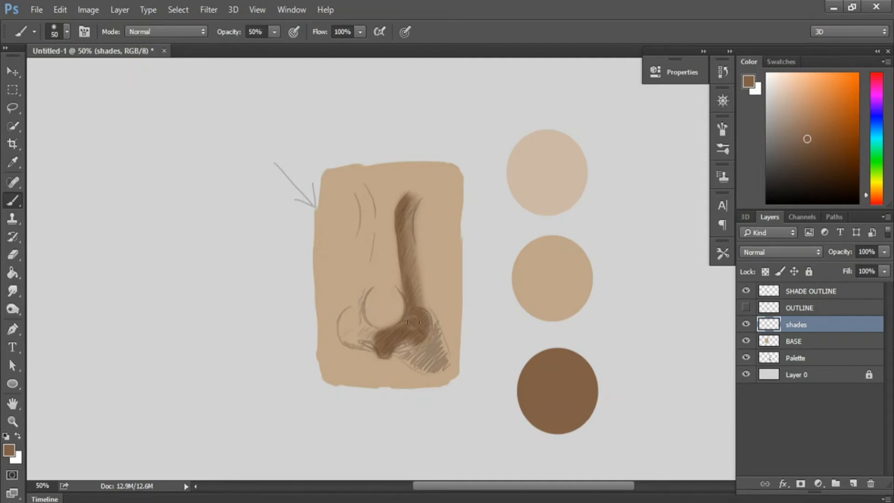
Step: Extend the underside shadow to the left nostril wing at 100% opacity, and blend the right wing at 50% with a sampled brown
key(0)
mouse_move(395, 355)
mouse_down()
mouse_move(406, 330)
mouse_move(387, 341)
mouse_move(377, 327)
mouse_move(361, 333)
mouse_move(370, 328)
mouse_move(345, 342)
mouse_up()
key(5)
key(bracketright)
alt+click(410, 274)
drag(422, 326, 424, 335)
Step: Shade the left nostril wing and the left side of the tip with sampled and lighter reddish browns, setting the opacity to 85%
alt+click(360, 337)
mouse_move(363, 326)
mouse_down()
mouse_move(351, 338)
mouse_move(359, 298)
mouse_move(347, 343)
mouse_move(367, 268)
mouse_move(375, 271)
mouse_up()
alt+click(371, 321)
key(8)
key(5)
alt+click(390, 338)
alt+click(346, 333)
click(808, 128)
click(802, 120)
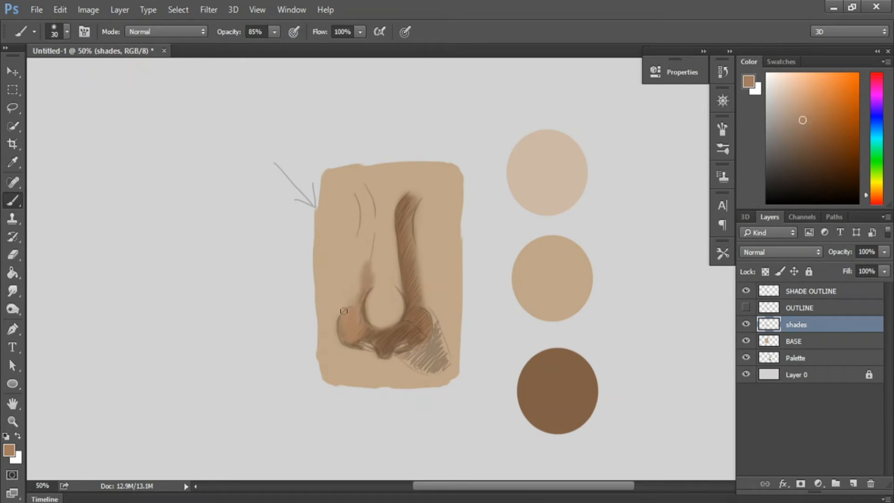
alt+click(389, 223)
drag(365, 193, 363, 214)
key(ctrl+alt+z)
key(ctrl+alt+z)
Step: Shade the cheek beside and above the left nostril wing with broad, soft brown strokes
drag(352, 296, 319, 341)
key(5)
key(])
key(])
key(])
mouse_move(330, 310)
mouse_down()
mouse_move(344, 265)
mouse_move(331, 270)
mouse_move(366, 301)
mouse_up()
Step: Shade the bridge's left side and soften the inner edge of its right shadow with a slightly darkened middle tan
alt+click(531, 271)
click(798, 115)
drag(372, 199, 367, 251)
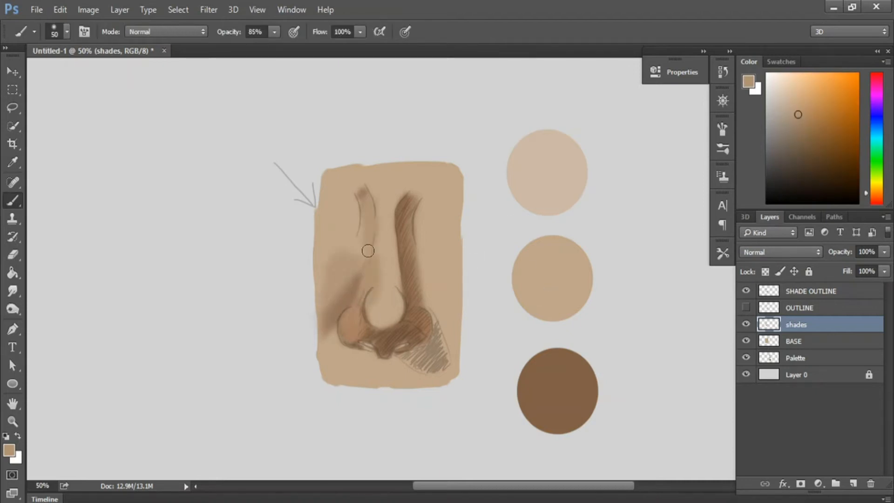
key(ctrl+z)
drag(401, 200, 394, 280)
Step: Paint both nostril openings in a very dark brown with an 8 px brush at 100% opacity
click(806, 148)
click(823, 142)
key(b)
key(0)
alt+click(403, 345)
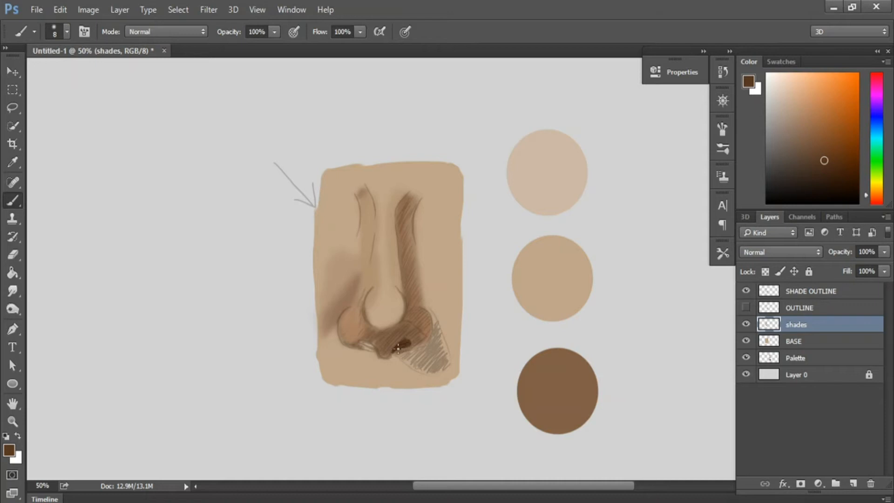
drag(372, 347, 374, 348)
alt+click(378, 364)
key(ctrl+plus)
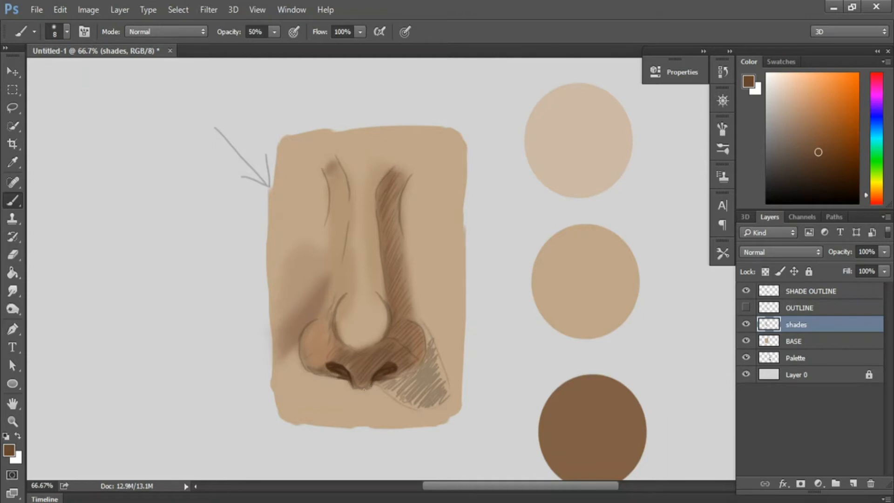
Step: Darken the left nostril wing's outer contour and the shadow edge around the right wing at 50% opacity
drag(312, 325, 306, 367)
key(alt)
mouse_move(432, 345)
mouse_down()
mouse_move(425, 370)
mouse_move(384, 383)
mouse_up()
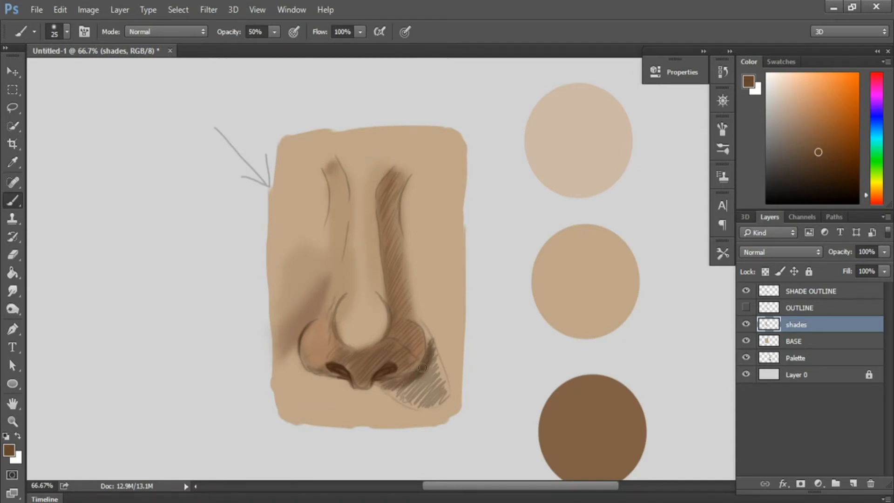
drag(425, 341, 426, 359)
Step: Fill the cast shadow beside and below the right nostril wing with dark brown at 100% opacity
alt+click(445, 321)
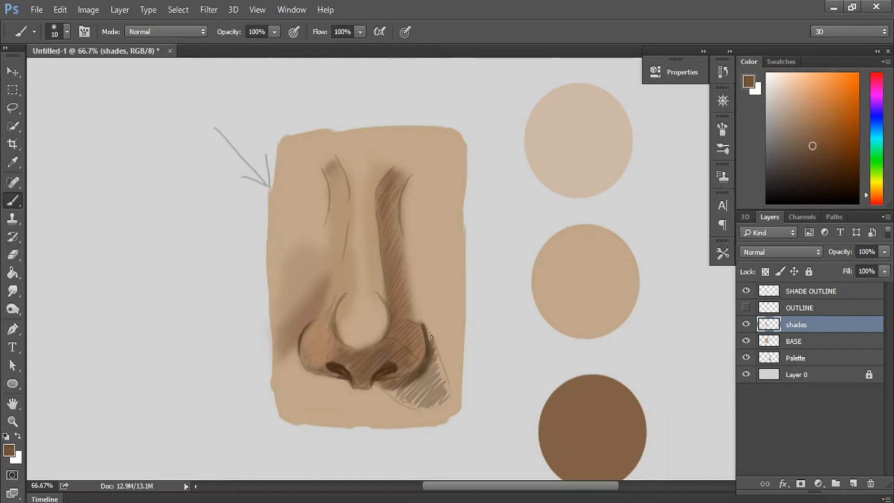
mouse_move(434, 382)
mouse_down()
mouse_move(426, 382)
mouse_move(435, 372)
mouse_move(404, 395)
mouse_move(436, 393)
mouse_move(436, 404)
mouse_move(420, 395)
mouse_move(436, 376)
mouse_up()
key(bracketleft)
key(bracketleft)
key(bracketleft)
key(bracketleft)
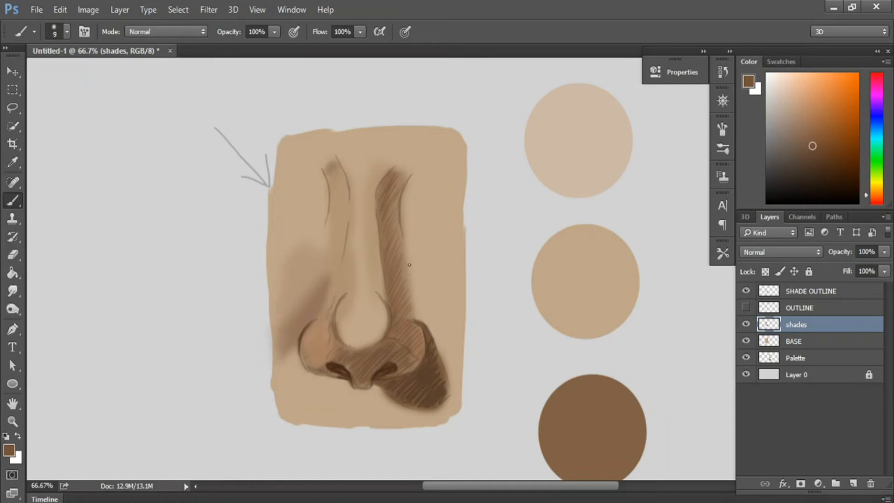
Step: Deepen the bridge's right shadow and the shading between the tip and right nostril wing with a 30 px brush
mouse_move(385, 199)
mouse_down()
mouse_move(382, 221)
mouse_move(393, 175)
mouse_move(382, 225)
mouse_up()
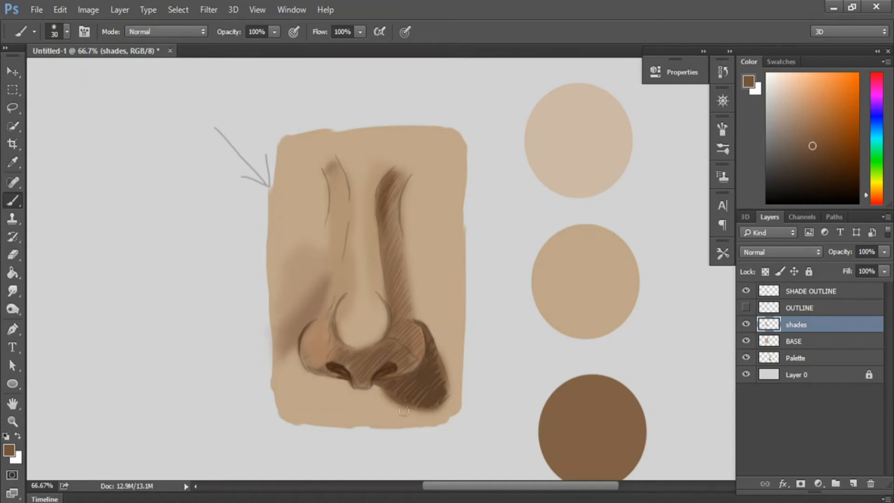
mouse_move(395, 313)
mouse_down()
mouse_move(385, 338)
mouse_move(395, 326)
mouse_up()
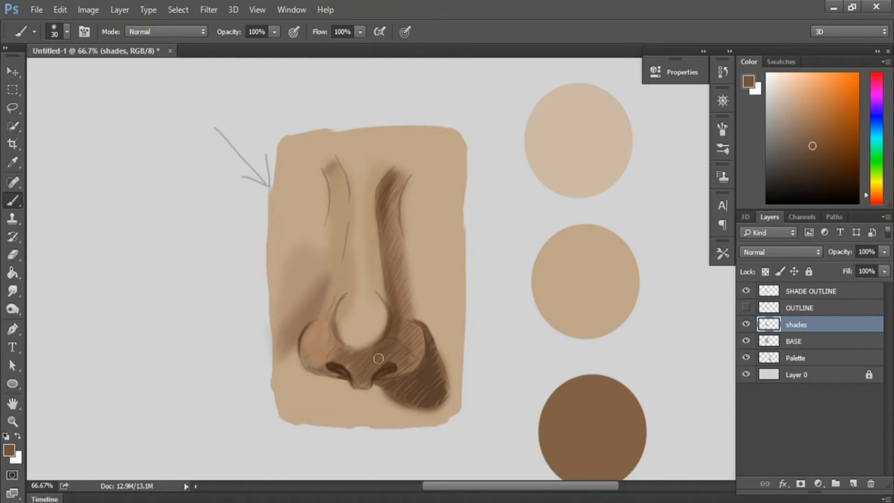
drag(405, 340, 409, 334)
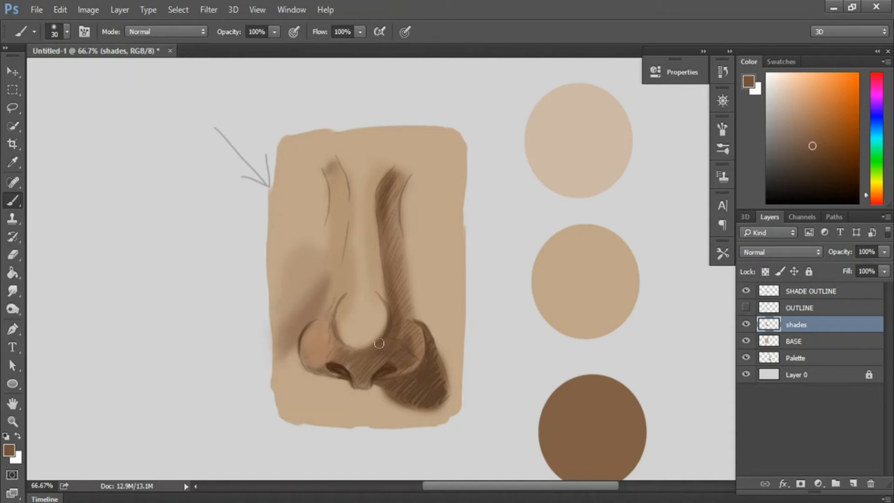
Step: Darken the left nostril opening on the shades layer with an 8 px brush in its sampled dark brown
click(756, 357)
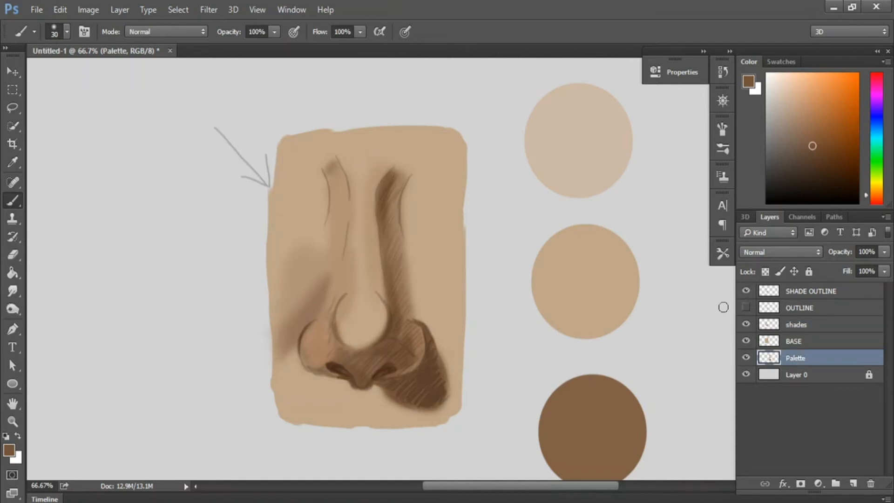
key([)
key([)
key([)
key([)
key([)
key([)
ctrl+click(331, 367)
alt+click(331, 367)
drag(331, 368, 347, 373)
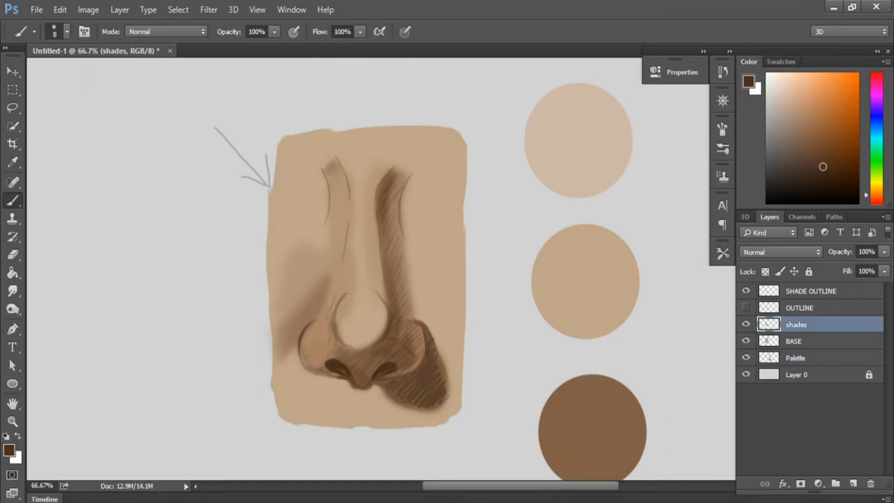
Step: Darken the lower edge of the left nostril wing with brown sampled near the right nostril
alt+click(382, 376)
key(bracketright)
key(bracketright)
drag(333, 375, 305, 366)
key(bracketleft)
key(bracketleft)
key(bracketleft)
key(bracketleft)
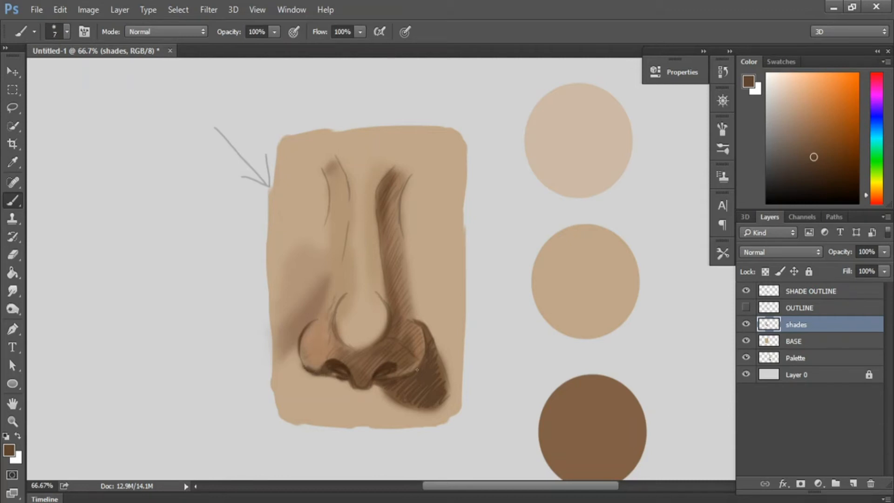
Step: Extend the shadow above the right nostril wing and deepen the wing's underside with a 30 px brush at 50% opacity
key(bracketright)
key(bracketright)
key(bracketright)
key(bracketright)
key(bracketright)
key(bracketright)
key(bracketright)
key(5)
mouse_move(414, 311)
mouse_down()
mouse_move(423, 322)
mouse_move(415, 310)
mouse_up()
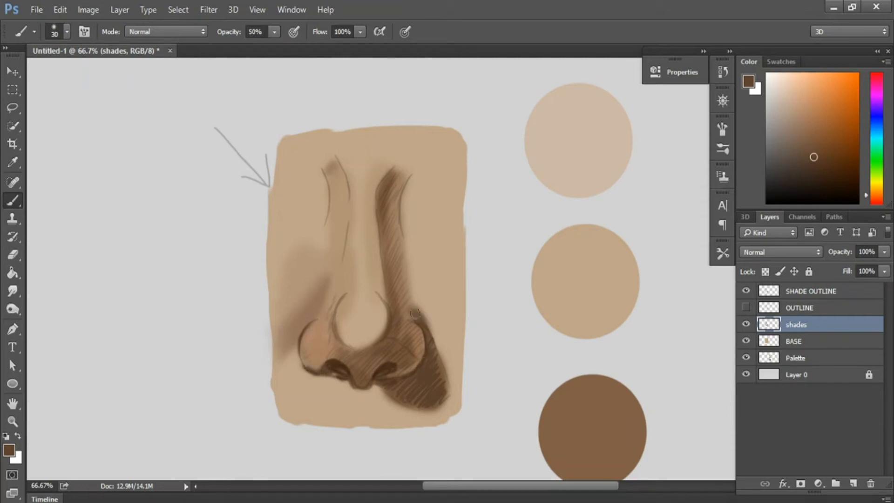
drag(376, 367, 411, 367)
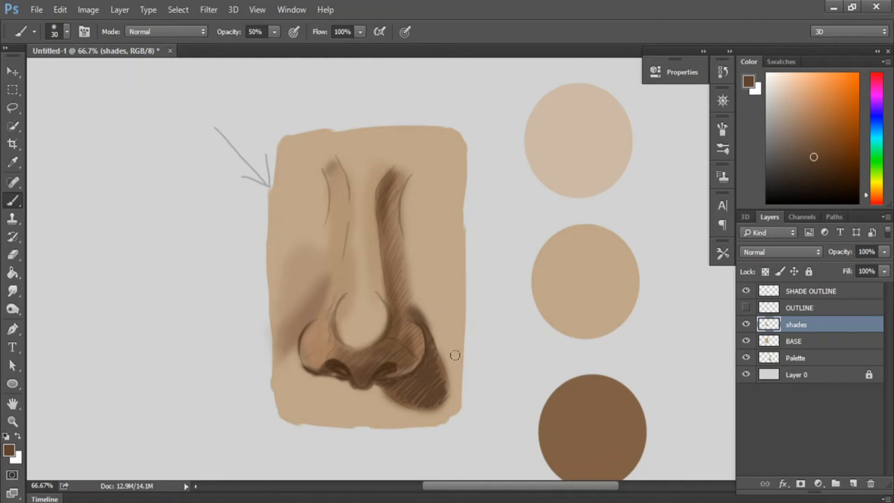
Step: Blend the shading across the left nostril wing with browns sampled from it, using the brush at 50% opacity
drag(310, 327, 304, 339)
alt+click(335, 347)
key(5)
alt+click(311, 358)
alt+click(330, 356)
Step: Soften the left side of the bridge and shade the lower right edge of the nose tip with sampled mid-browns
alt+click(341, 283)
alt+click(354, 303)
alt+click(356, 342)
drag(388, 298, 369, 346)
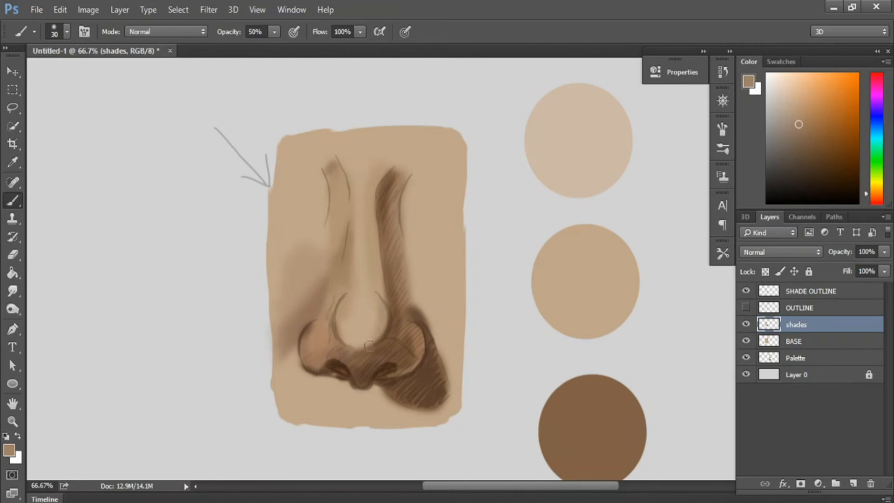
Step: Strengthen the inner edge of the bridge's right shadow and smooth its transition into the nose tip using sampled tones
alt+click(395, 291)
drag(385, 302, 379, 232)
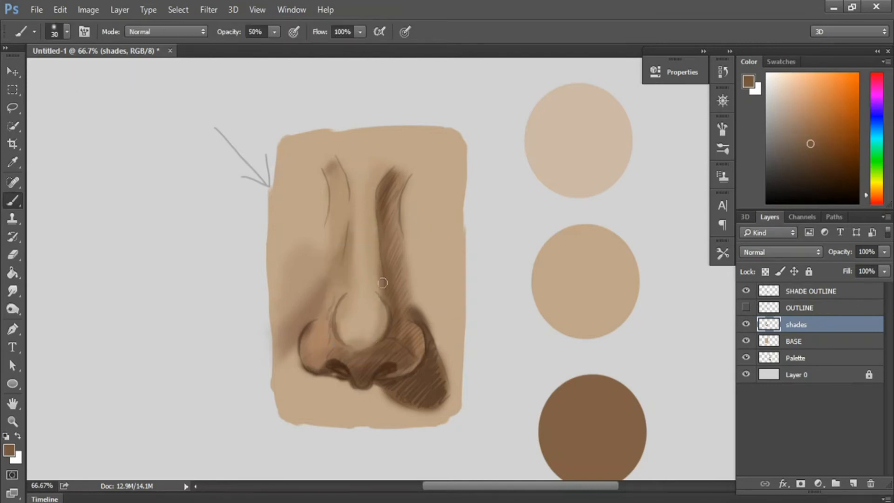
alt+click(379, 329)
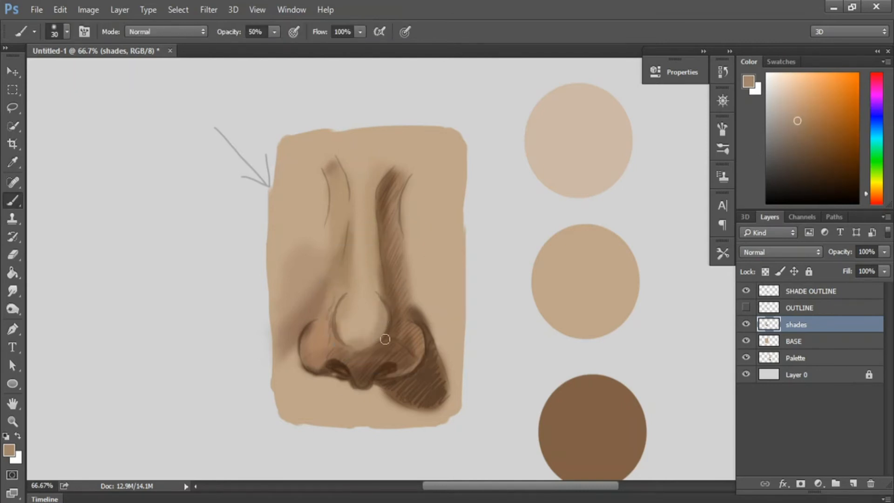
alt+click(377, 324)
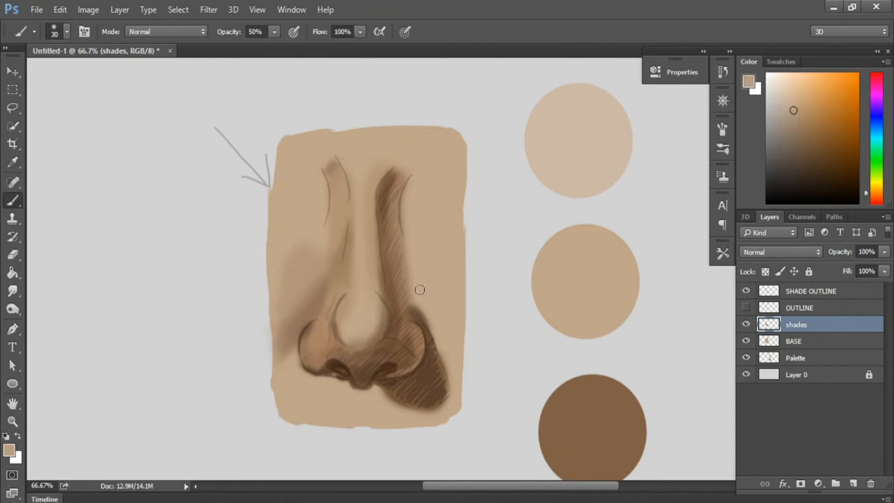
Step: Hide the SHADE OUTLINE layer and blend the right nostril wing on the shades layer at 20% brush opacity
click(745, 290)
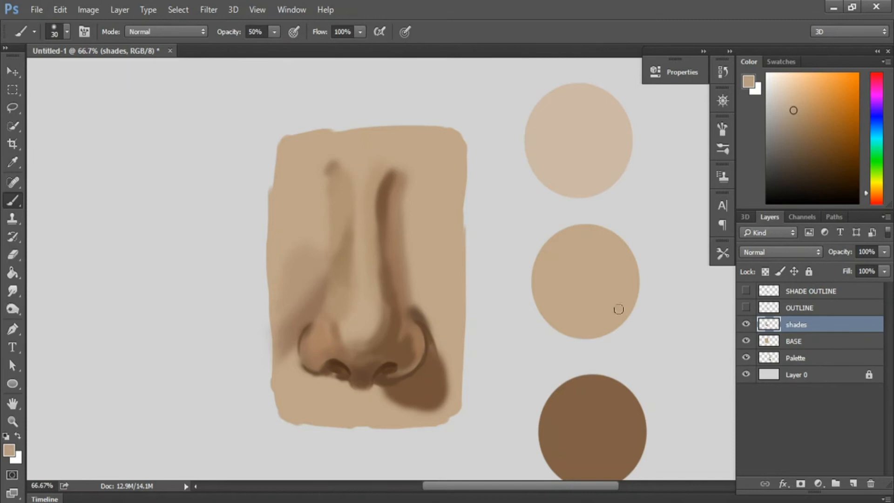
alt+click(380, 266)
key(2)
alt+click(399, 332)
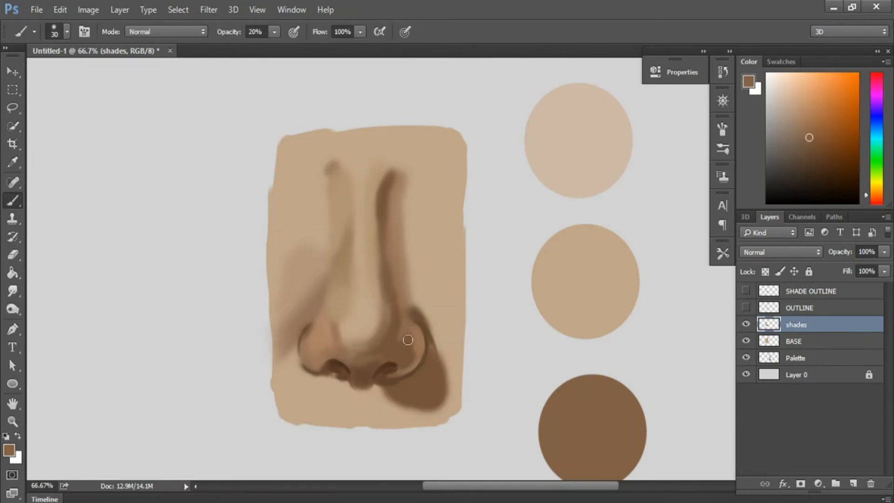
alt+click(399, 321)
alt+click(414, 340)
mouse_move(416, 352)
mouse_down()
mouse_move(402, 337)
mouse_move(420, 352)
mouse_up()
Step: Smooth the underside of the nose between the nostrils with sampled browns, continuing toward the right nostril
alt+click(365, 364)
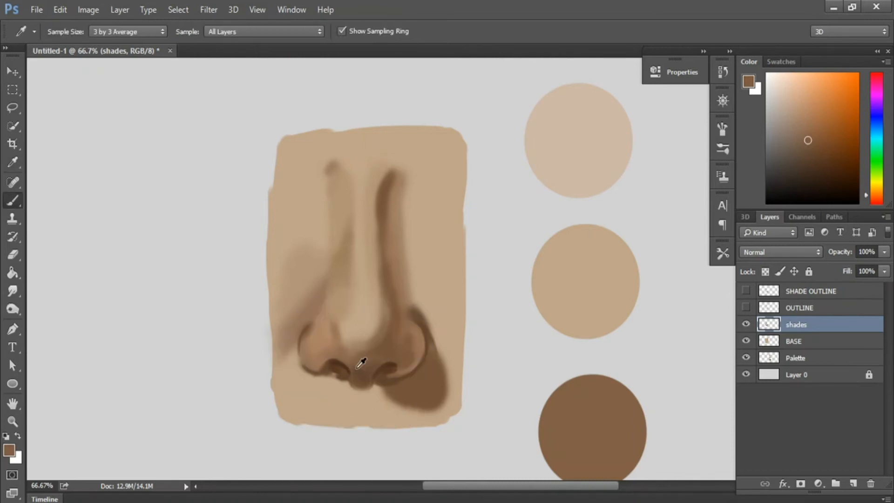
alt+click(366, 379)
alt+click(360, 380)
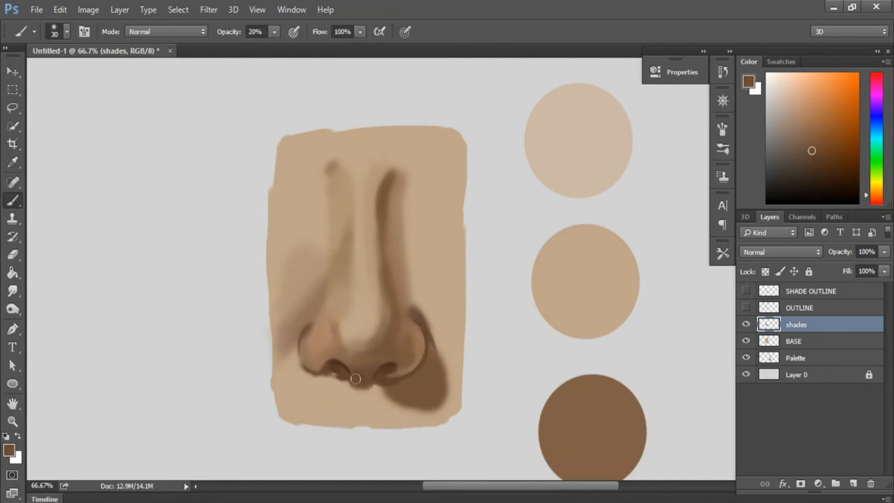
alt+click(402, 369)
key(bracketright)
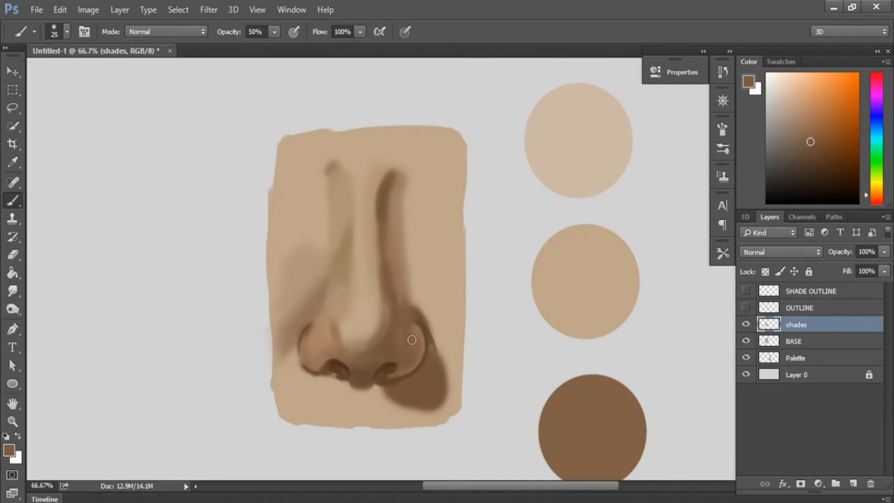
Step: Deepen the crease between the nose tip and right nostril wing with sampled brown and a 20 px brush at 50% opacity
key(bracketright)
alt+click(397, 361)
alt+click(407, 357)
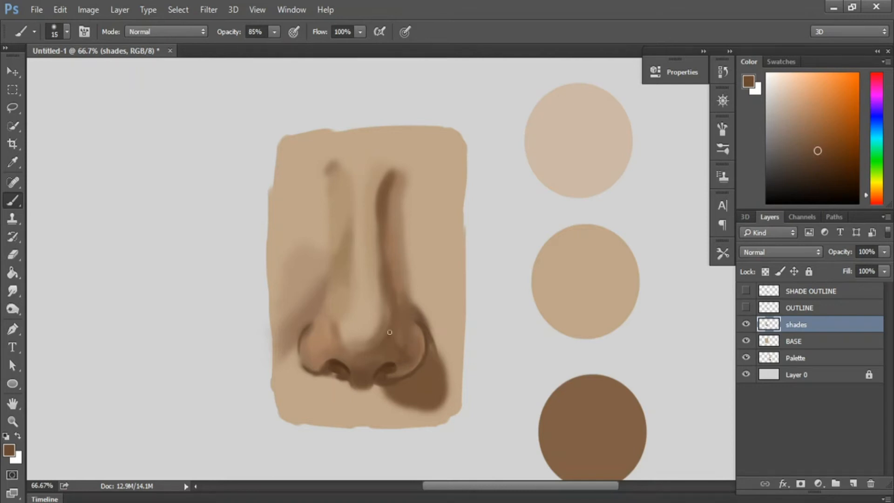
key(bracketright)
key(5)
key(bracketleft)
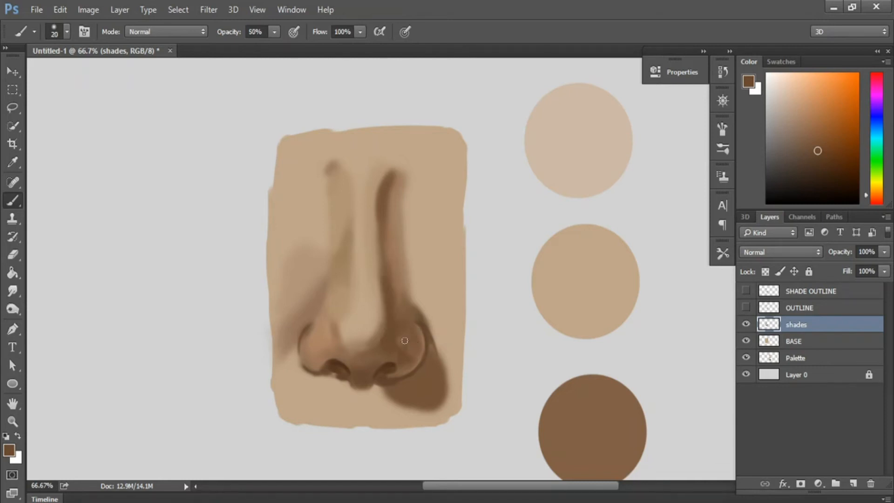
Step: Define the right nostril opening with its sampled dark brown at 100% brush opacity
alt+click(389, 371)
alt+click(384, 368)
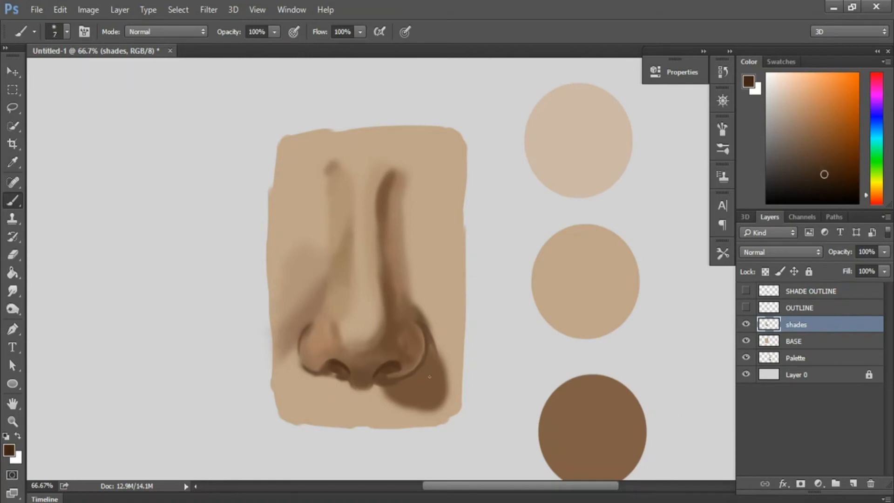
alt+click(394, 374)
key(bracketright)
key(bracketright)
key(bracketright)
key(bracketright)
drag(389, 374, 393, 374)
Step: Even out the right nostril wing's reddish-brown tones with a 15 px brush at 50% opacity
alt+click(401, 371)
alt+click(419, 346)
alt+click(421, 344)
key(5)
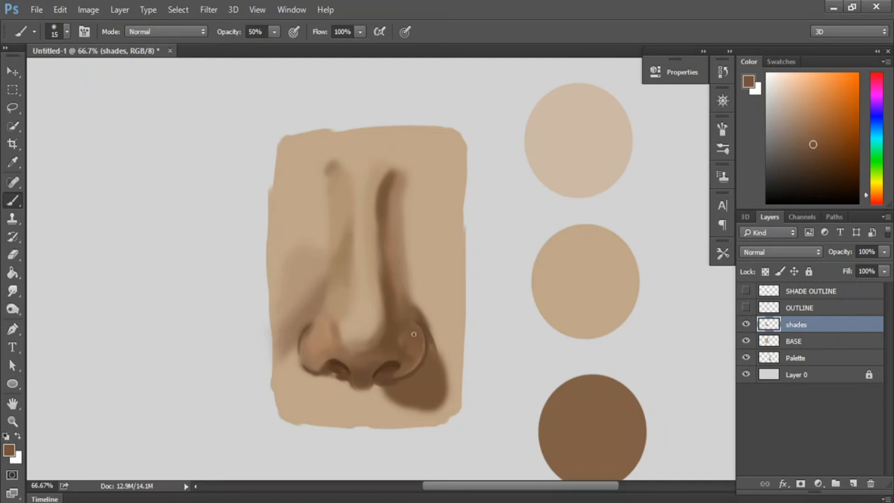
Step: Blend the inner part of the left nostril wing toward the nose tip with sampled browns at 20% brush opacity
alt+click(319, 339)
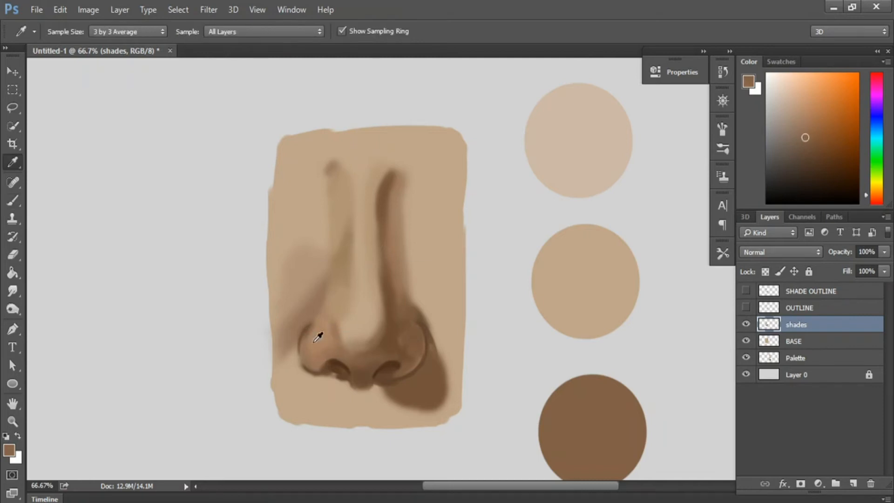
alt+click(317, 342)
alt+click(344, 355)
key(bracketleft)
key(bracketleft)
key(bracketleft)
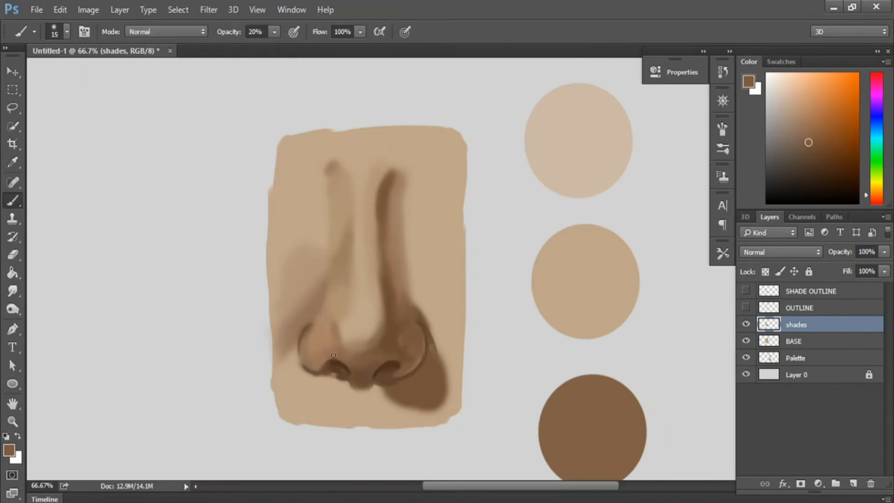
alt+click(346, 357)
Step: Darken and reshape the left nostril opening with sampled dark brown and a 9 px brush at 50% opacity
alt+click(334, 372)
alt+click(325, 371)
key(bracketleft)
key(bracketleft)
alt+click(329, 366)
key(bracketright)
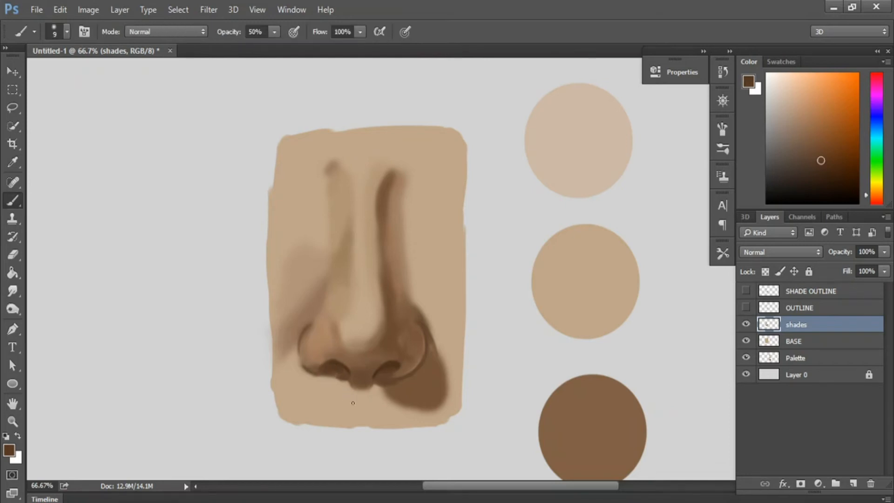
Step: Clean up the skin edge below the left nostril and define the adjoining base of the nose with a 7 px brush
alt+click(320, 362)
alt+click(345, 388)
key(bracketright)
key(bracketright)
alt+click(345, 381)
alt+click(358, 385)
key(bracketleft)
key(bracketleft)
key(bracketleft)
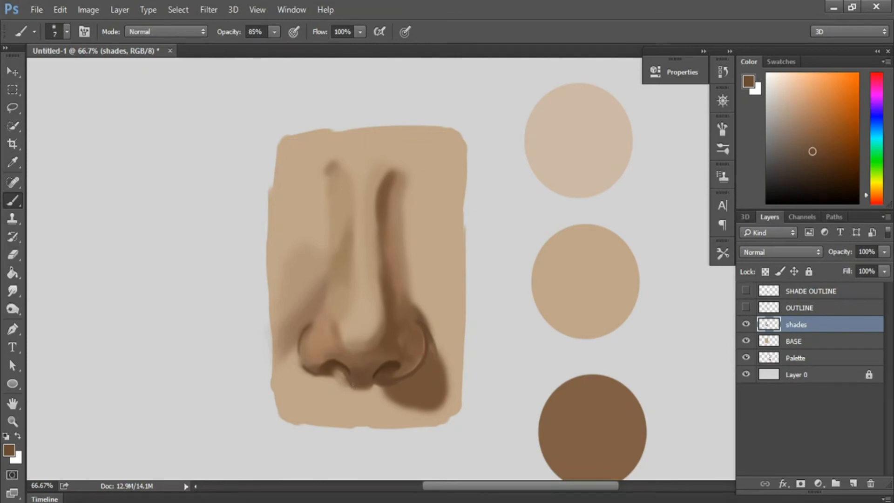
Step: Blend the left nostril wing into the side of the nose with a 35 px brush at 85% opacity
alt+click(311, 364)
key(bracketright)
key(bracketright)
key(bracketright)
key(bracketright)
key(bracketright)
key(bracketright)
key(bracketright)
key(bracketright)
alt+click(336, 348)
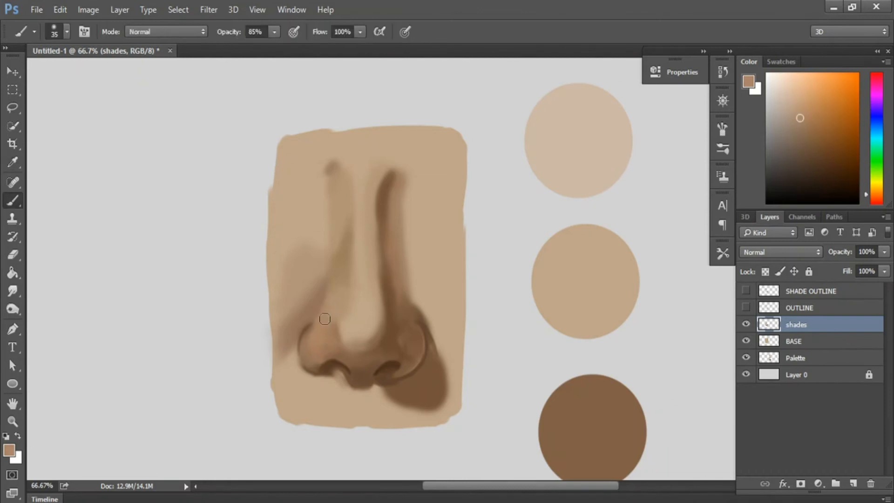
Step: Paint a broad soft brown shadow over the skin to the left of the upper bridge with an enlarged brush
alt+click(339, 233)
alt+click(336, 175)
mouse_move(343, 168)
mouse_down()
mouse_move(323, 181)
mouse_move(340, 143)
mouse_move(283, 202)
mouse_up()
alt+click(335, 172)
key(bracketright)
key(bracketright)
key(bracketright)
key(bracketright)
mouse_move(307, 154)
mouse_down()
mouse_move(324, 187)
mouse_move(320, 291)
mouse_move(321, 238)
mouse_move(307, 234)
mouse_move(312, 247)
mouse_move(292, 253)
mouse_move(289, 233)
mouse_move(289, 261)
mouse_up()
Step: Lighten the left cheek with the palette's lightest tone at 50% opacity and shade the lower left skin below the nose
alt+click(298, 305)
alt+click(605, 159)
key(5)
alt+click(285, 350)
drag(281, 386, 370, 429)
Step: Shade the area directly below the nose with a small 10 px brush and the palette's dark brown
key(bracketleft)
key(bracketleft)
key(bracketleft)
key(bracketleft)
key(bracketleft)
key(bracketleft)
key(bracketleft)
key(bracketleft)
key(bracketleft)
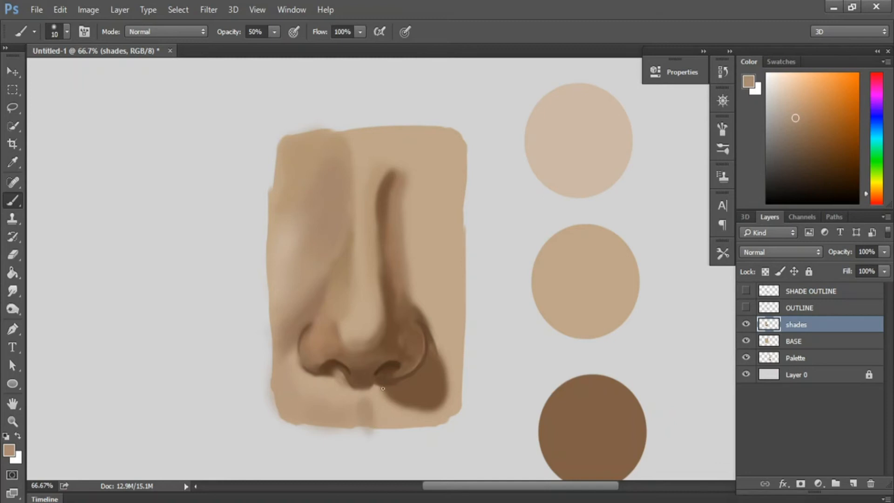
alt+click(580, 398)
key(i)
key(b)
Step: Rework the cast shadow beside and below the right nostril wing with sampled browns at 100% brush opacity
alt+click(414, 354)
key(bracketright)
key(bracketright)
key(bracketright)
key(0)
alt+click(421, 387)
alt+click(448, 400)
key(bracketright)
key(bracketright)
drag(417, 402, 435, 400)
alt+click(455, 392)
drag(437, 358, 415, 408)
alt+click(432, 375)
Step: Widen the bridge's right shadow down to the nostril wing and extend its upper end outward with sampled brown
alt+click(407, 252)
drag(410, 239, 416, 298)
alt+click(408, 294)
key(bracketleft)
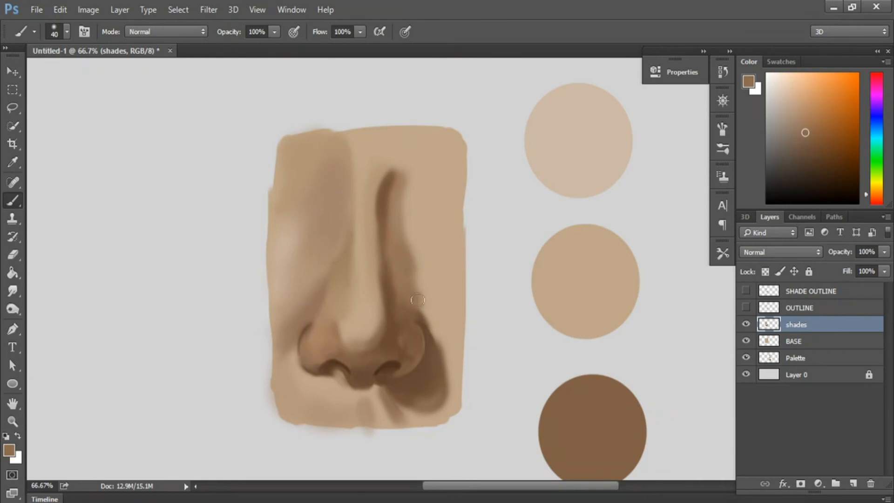
mouse_move(415, 143)
mouse_down()
mouse_move(425, 175)
mouse_move(414, 154)
mouse_up()
alt+click(394, 240)
key(i)
key(2)
key(0)
key(0)
click(884, 252)
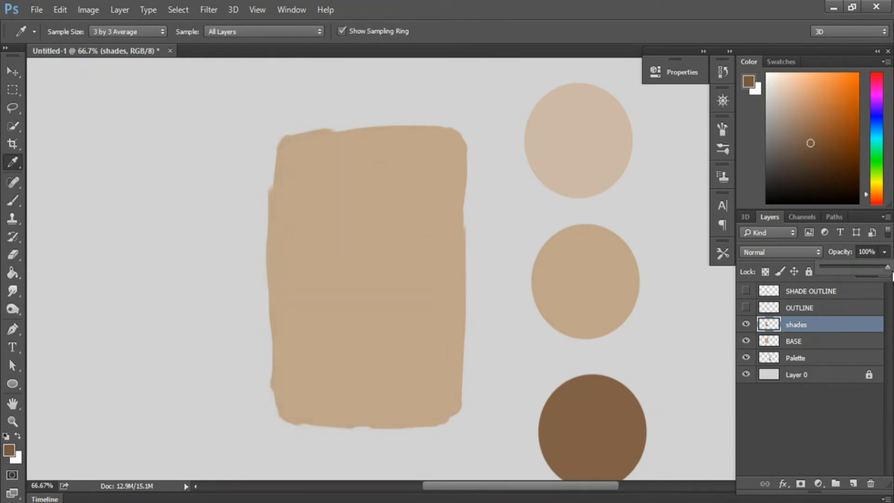
drag(823, 275, 887, 274)
Step: Blend the outer edge of the bridge's right shadow into the skin with a 30 px brush at 20% opacity
key(b)
alt+click(402, 231)
alt+click(410, 191)
alt+click(412, 252)
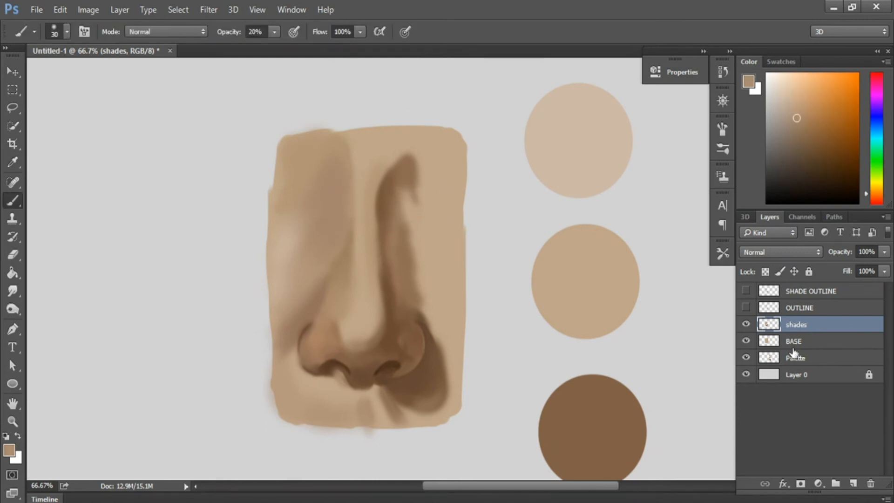
Step: Create a new layer named Highlights above the shades layer
click(853, 483)
double_click(801, 322)
text(Highlights)
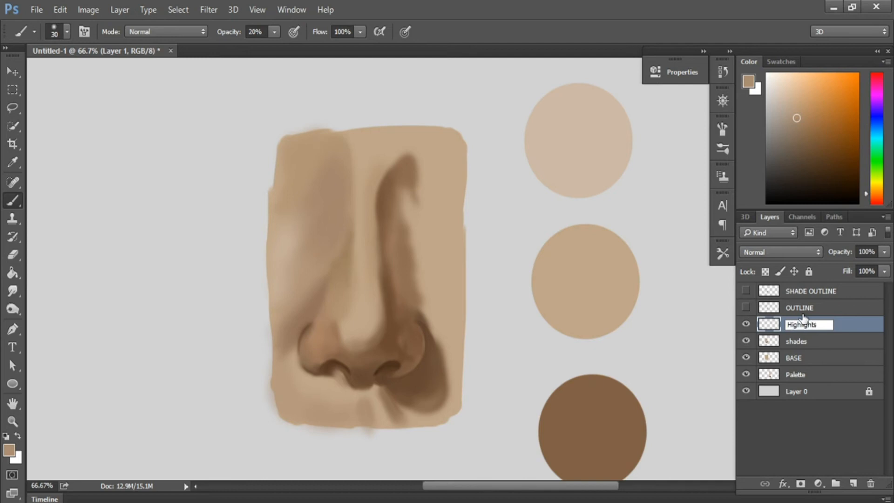
key(Return)
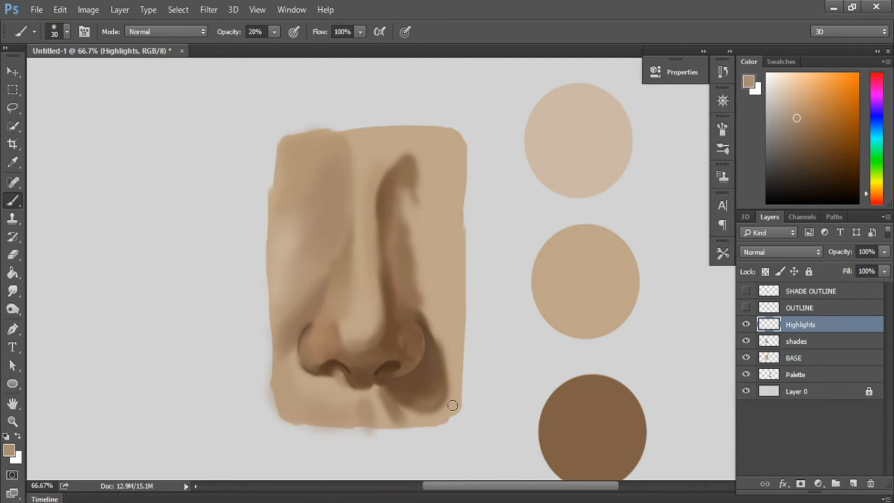
Step: Paint a soft highlight down the bridge and onto the nose tip with the palette's lightest tone
key(ctrl+minus)
key(ctrl+plus)
key(ctrl+plus)
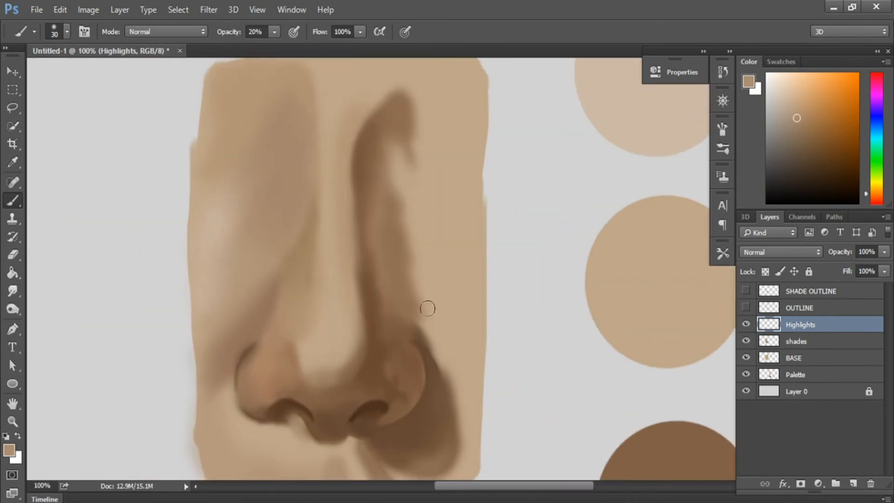
key(ctrl+minus)
alt+click(582, 155)
key(bracketright)
key(bracketright)
key(bracketright)
key(5)
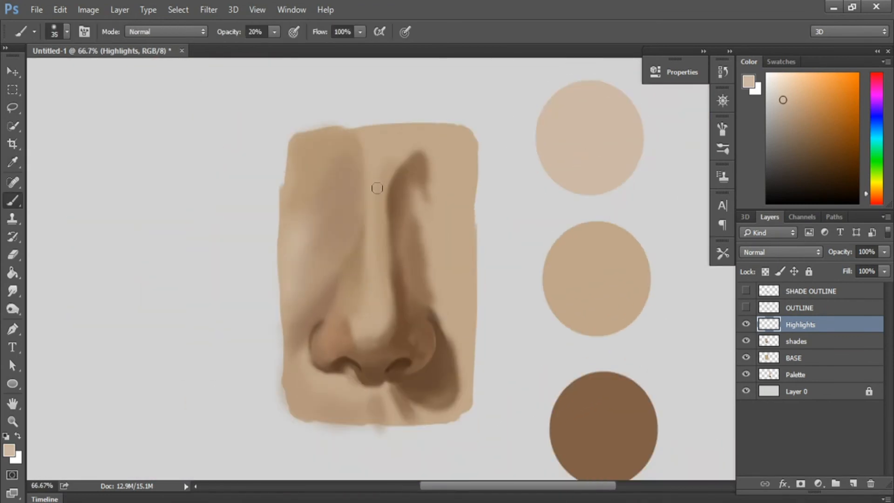
mouse_move(372, 204)
mouse_down()
mouse_move(361, 239)
mouse_move(370, 328)
mouse_up()
key(0)
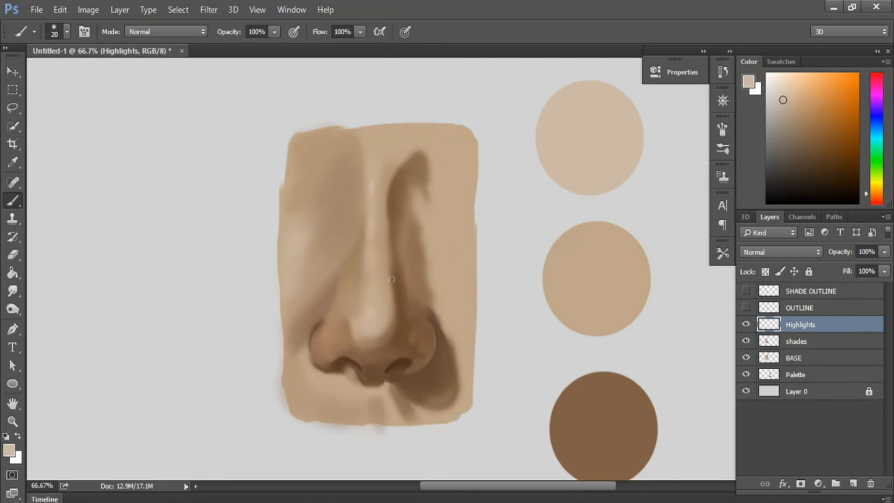
Step: Soften the nose tip's highlight and lower edge with a larger brush, using sampled brown and the palette's tan
key(bracketright)
key(bracketright)
key(bracketright)
key(bracketright)
key(bracketright)
key(ctrl)
alt+click(382, 345)
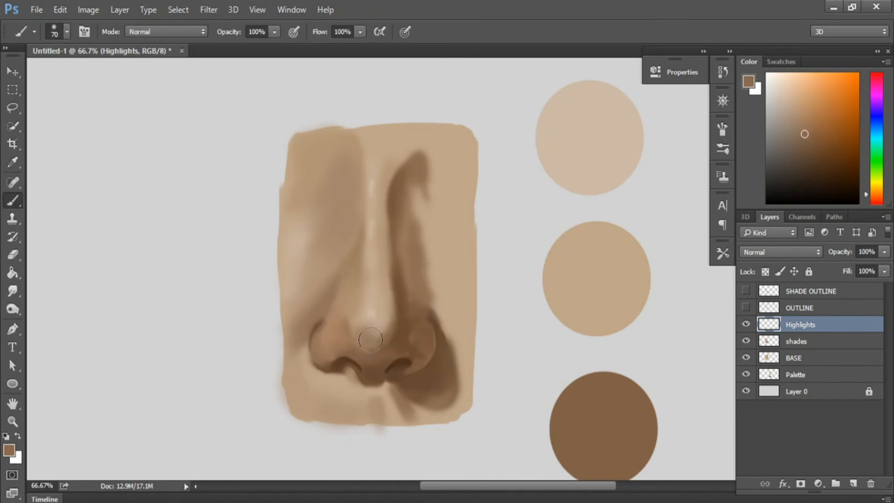
alt+click(596, 287)
key(bracketleft)
key(bracketleft)
key(bracketleft)
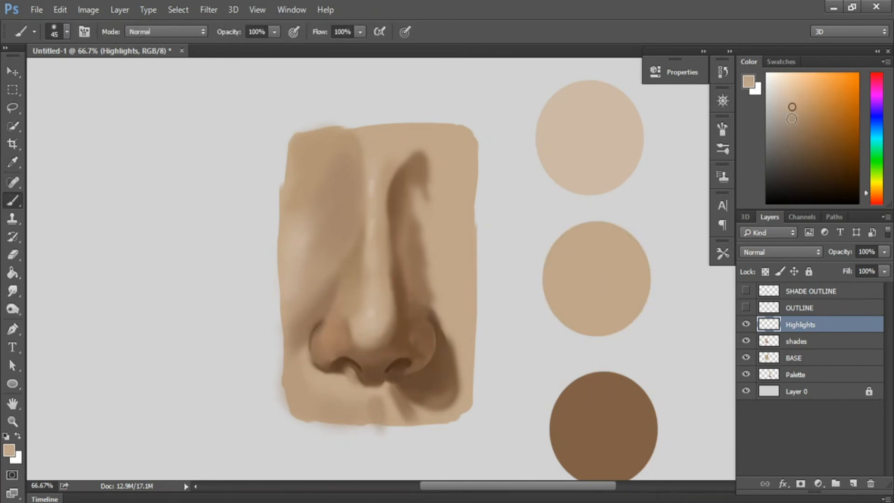
Step: Round off the lower and left edges of the nose tip with sampled browns and a 30 px brush at 100% opacity
alt+click(375, 335)
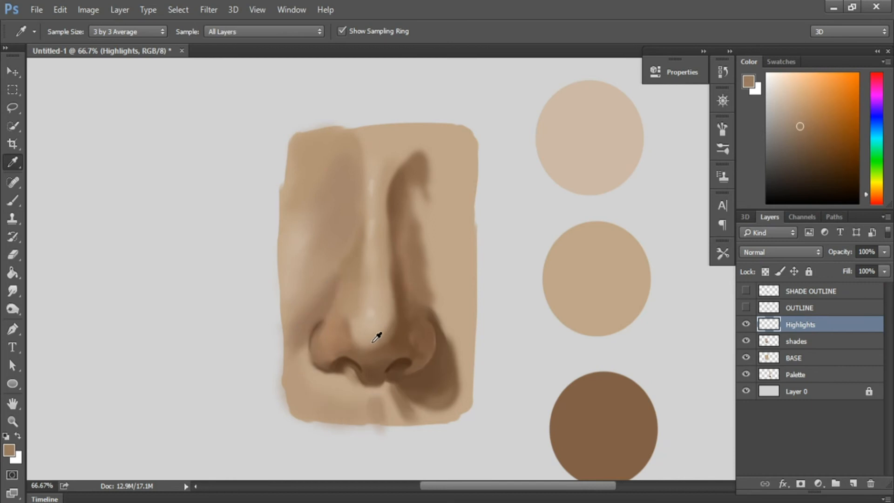
alt+click(364, 330)
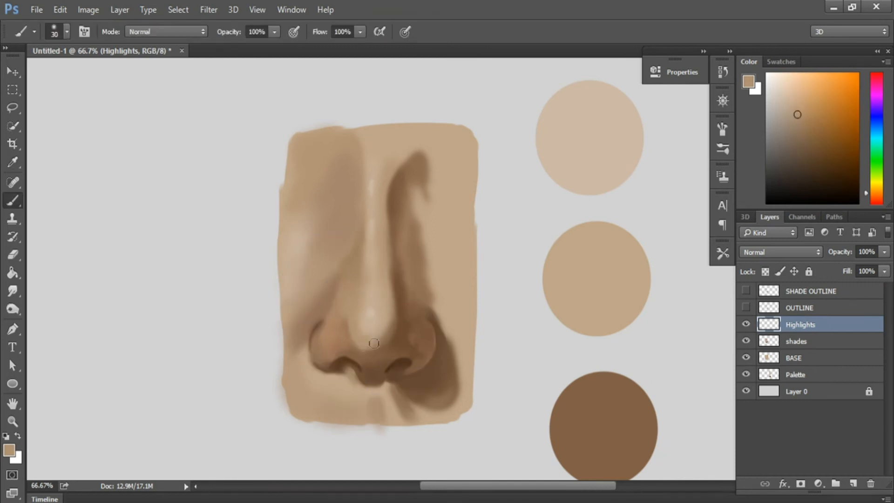
alt+click(358, 333)
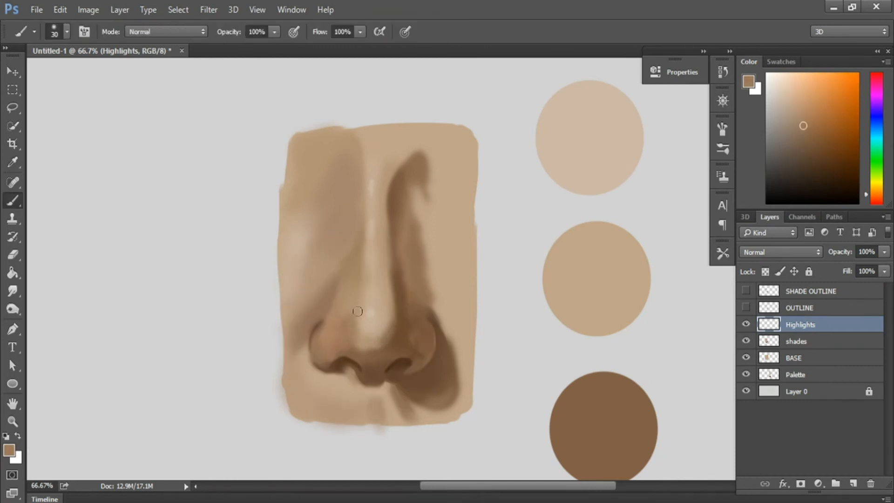
alt+click(382, 343)
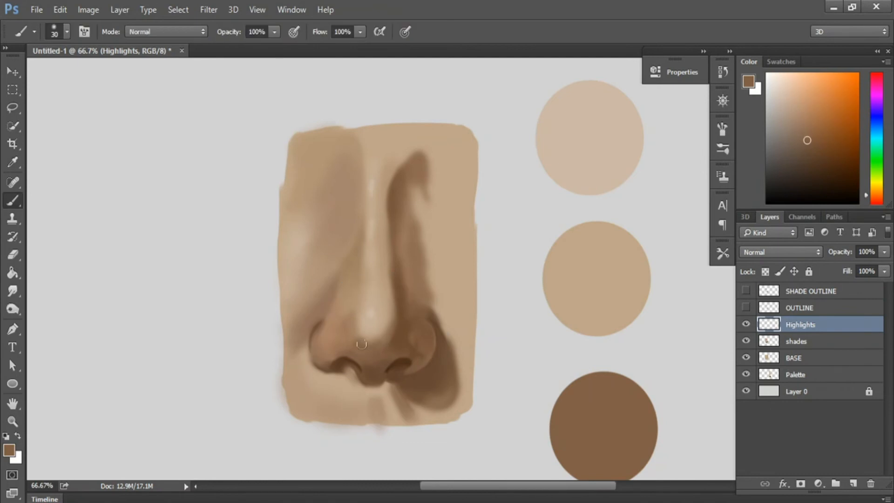
Step: Blend the left side of the nose tip into the wing with sampled skin tones at 20% opacity
alt+click(366, 329)
alt+click(361, 330)
key(2)
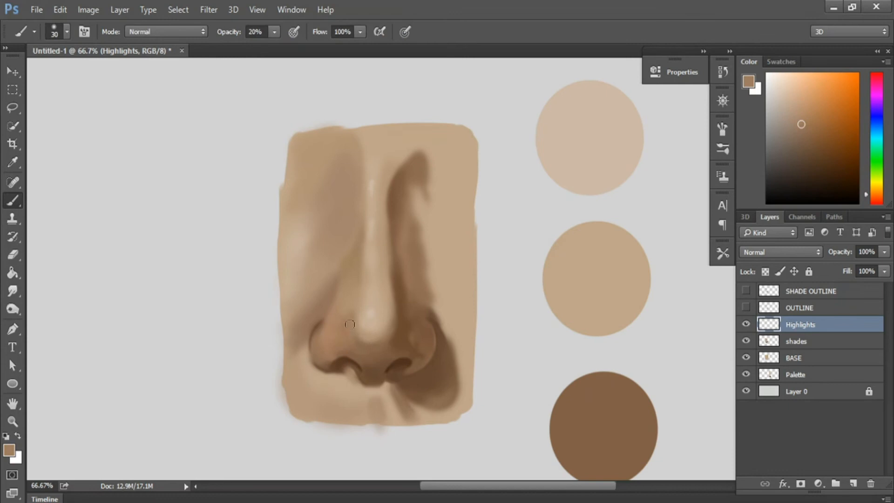
alt+click(371, 339)
alt+click(326, 328)
key(bracketleft)
Step: Refine the right side of the nose tip and lower bridge with sampled tan at 85% and brown at 20% opacity
alt+click(393, 337)
alt+click(375, 251)
key(bracketright)
key(bracketright)
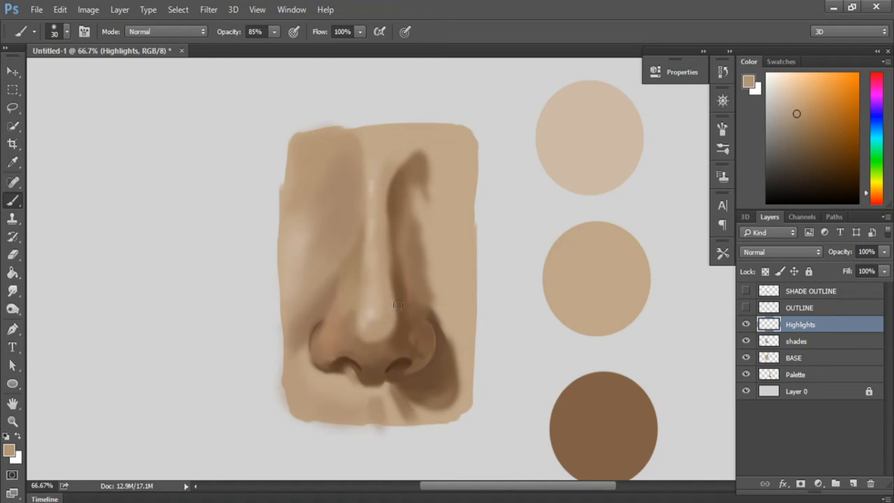
alt+click(399, 322)
key(2)
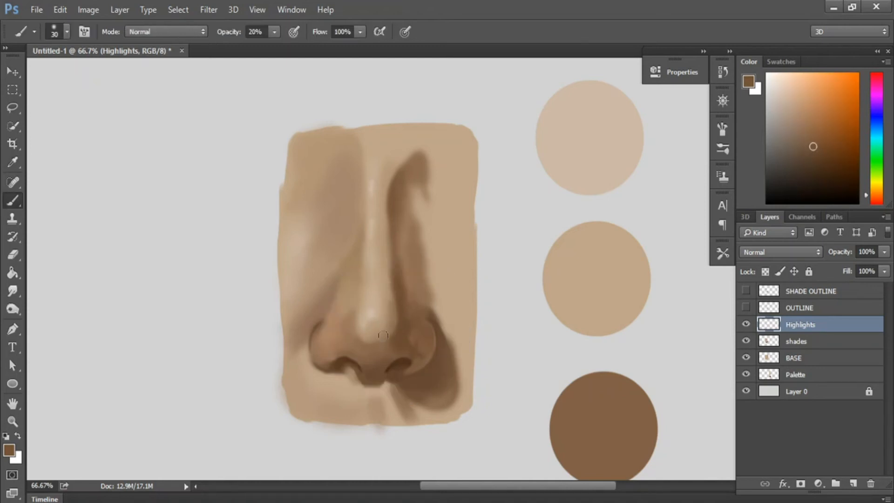
Step: Tone down the nose tip's highlight with a sampled tan at 50% opacity, using a 70 px and then a 40 px brush
alt+click(393, 254)
key(bracketright)
key(bracketright)
key(bracketright)
key(bracketright)
key(5)
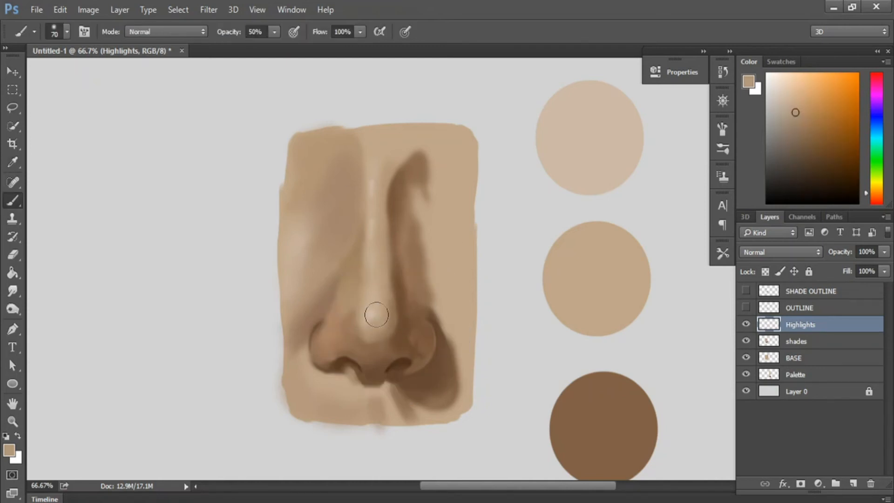
key(bracketleft)
key(bracketleft)
key(bracketleft)
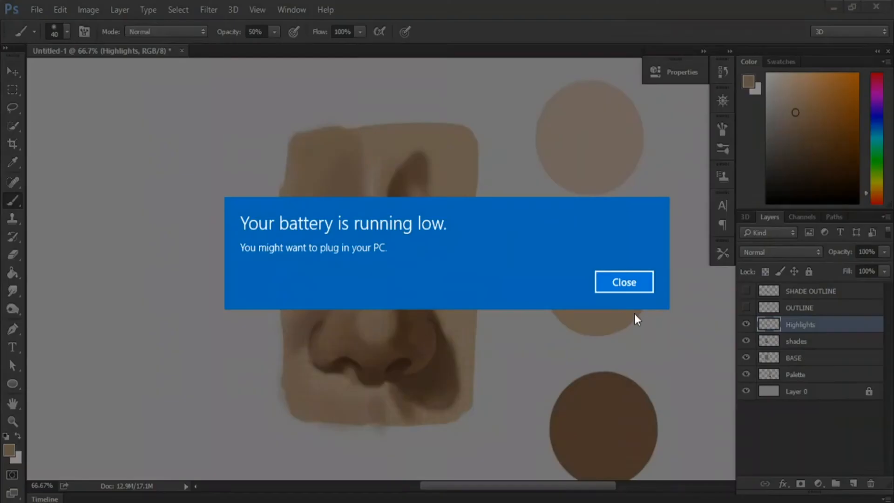
Step: Dismiss the low-battery notice and soften the nose tip's right edge with sampled browns at 20% opacity
click(624, 282)
alt+click(432, 258)
key(2)
key(bracketleft)
key(ctrl+plus)
alt+click(378, 326)
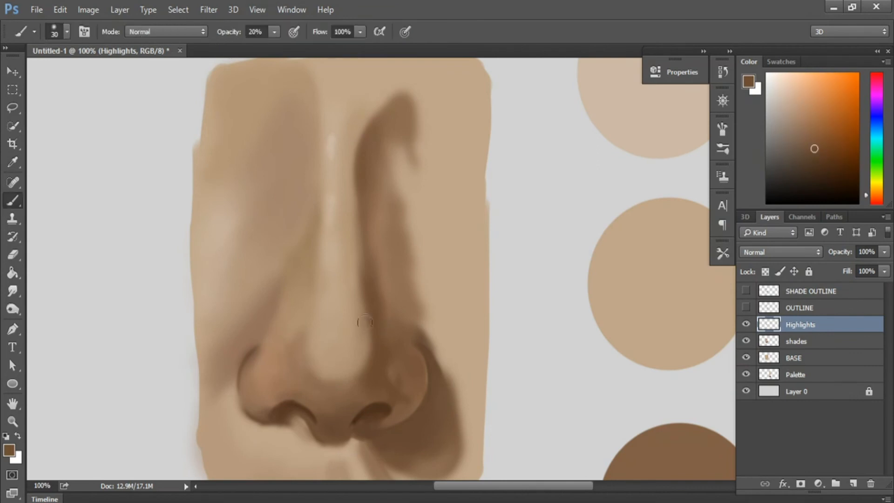
alt+click(375, 313)
key(bracketleft)
key(bracketleft)
Step: Paint fresh highlights on the lower bridge and nose tip with the palette's lightest tone at 100% opacity
key(ctrl+minus)
alt+click(570, 160)
key(bracketright)
key(bracketright)
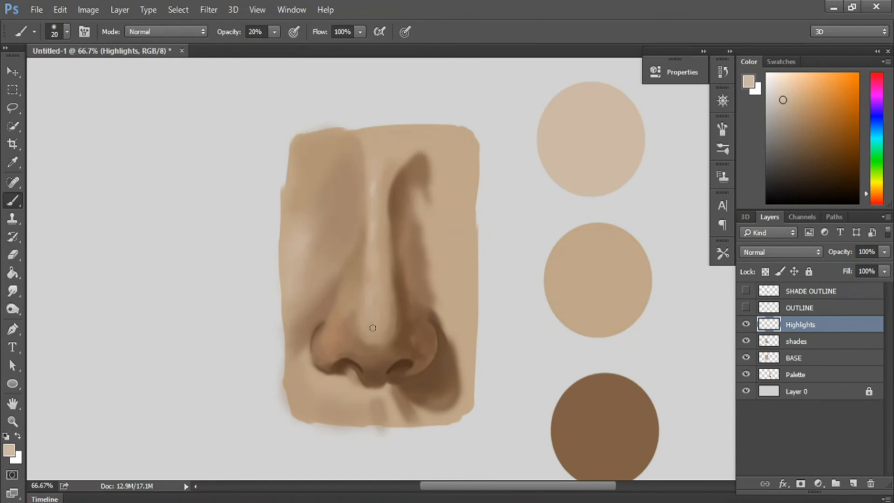
key(bracketleft)
key(0)
click(375, 321)
Step: Soften around the tip highlight with a sampled tan at 20% opacity, then brighten its centre with a 15 px brush at 100%
alt+click(387, 312)
key(bracketright)
key(bracketright)
key(2)
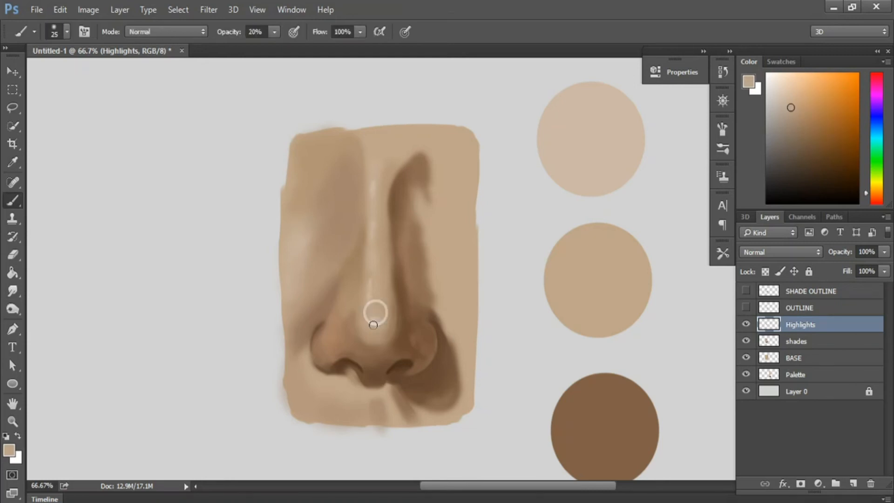
alt+click(376, 315)
key(0)
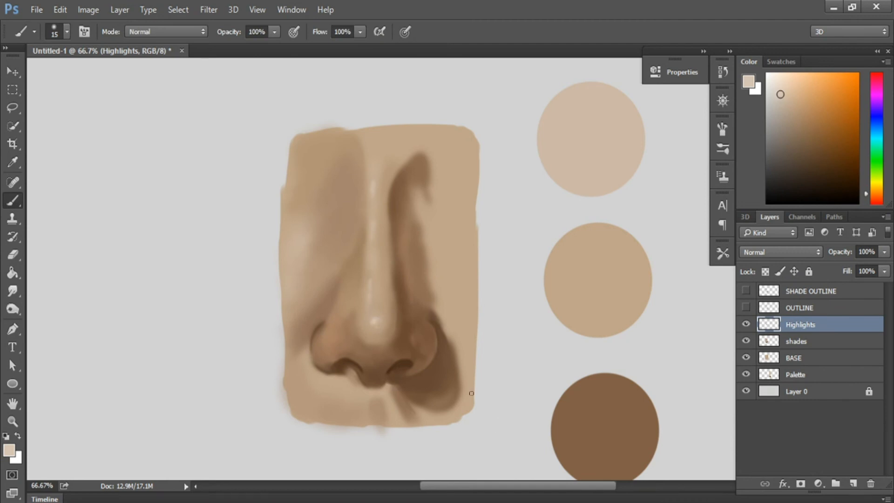
Step: Blend the bridge highlight at 10% opacity and round off the nose tip's lower edge with sampled browns at 85%
alt+click(379, 181)
key(1)
key(bracketright)
key(bracketright)
key(bracketright)
alt+click(366, 349)
key(8)
key(5)
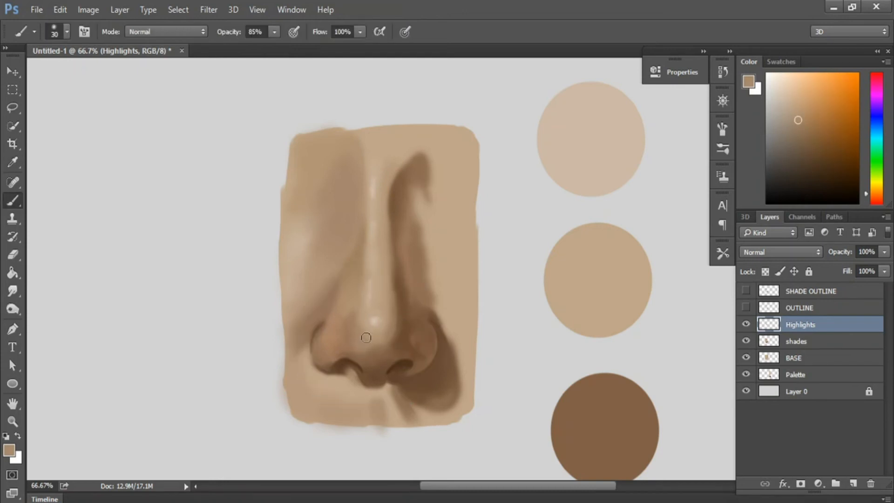
alt+click(357, 343)
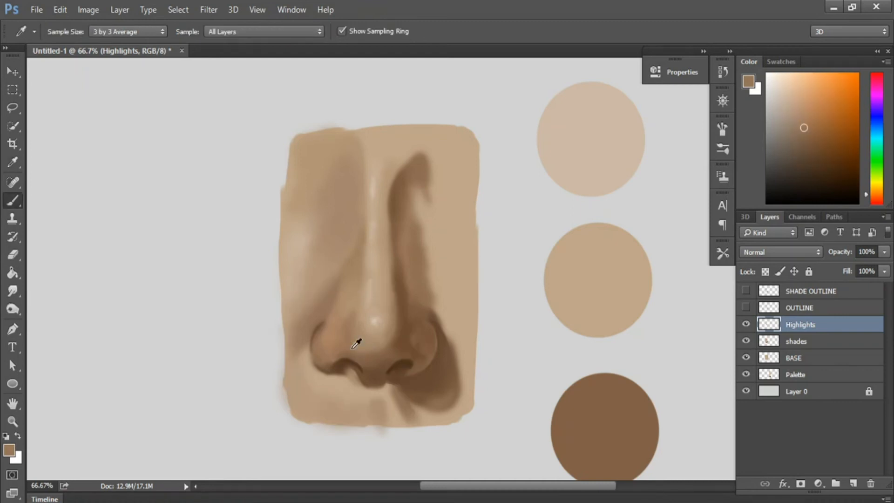
alt+click(367, 360)
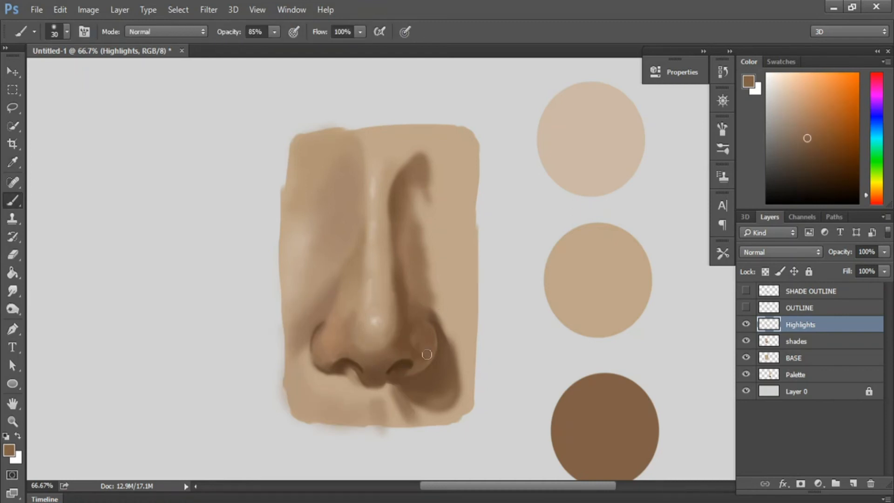
alt+click(401, 327)
alt+click(408, 318)
Step: Create a new layer named Details above the Highlights layer
click(852, 483)
double_click(797, 324)
text(Details)
key(Return)
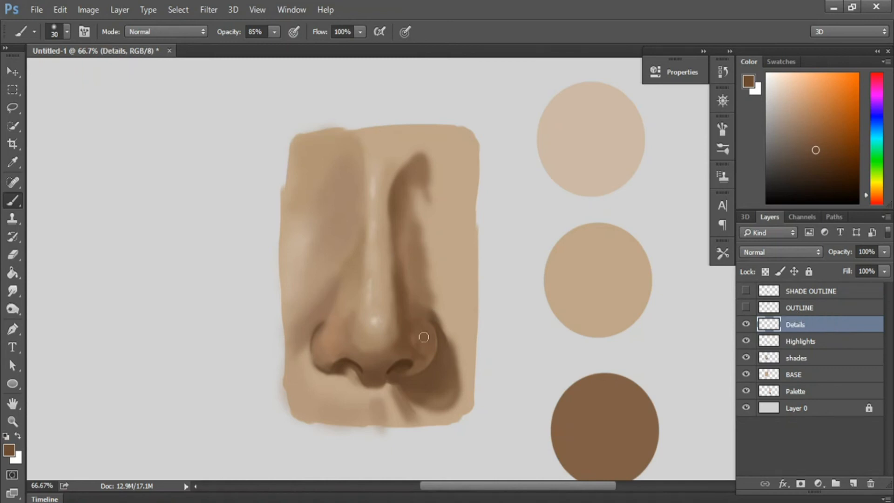
Step: Darken the outer contour of the left nostril wing with a deeper brown, using a 20 px brush at 85% opacity
key(alt)
key(bracketleft)
key(bracketleft)
key(bracketleft)
key(bracketleft)
alt+click(315, 329)
key(ctrl+plus)
key(ctrl+plus)
mouse_move(328, 340)
mouse_down()
mouse_move(499, 187)
mouse_move(503, 136)
mouse_up()
click(804, 170)
key(b)
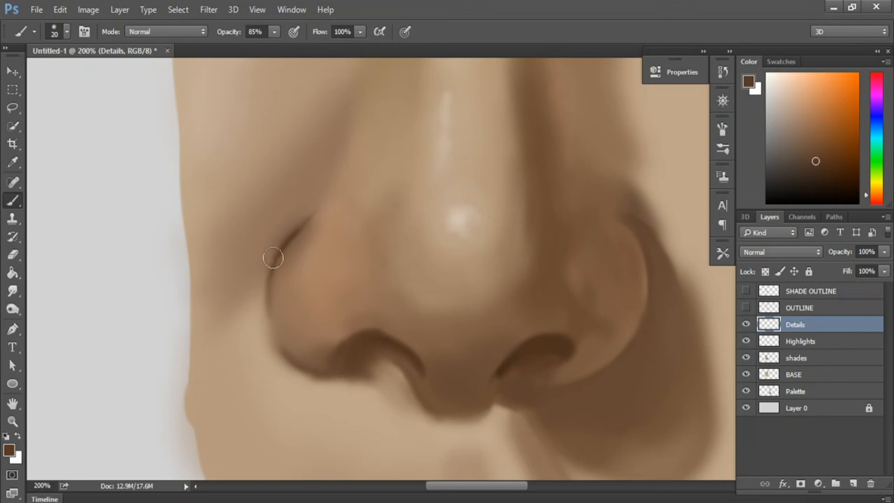
key(1)
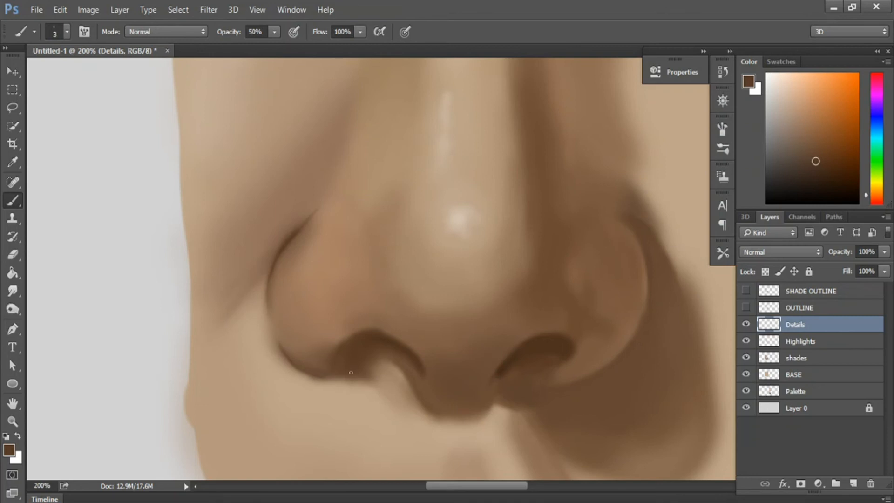
Step: Define the left nostril's upper rim with a very dark brown and a 3 px brush, blending with tones sampled inside it
key(0)
click(818, 177)
drag(356, 336, 401, 342)
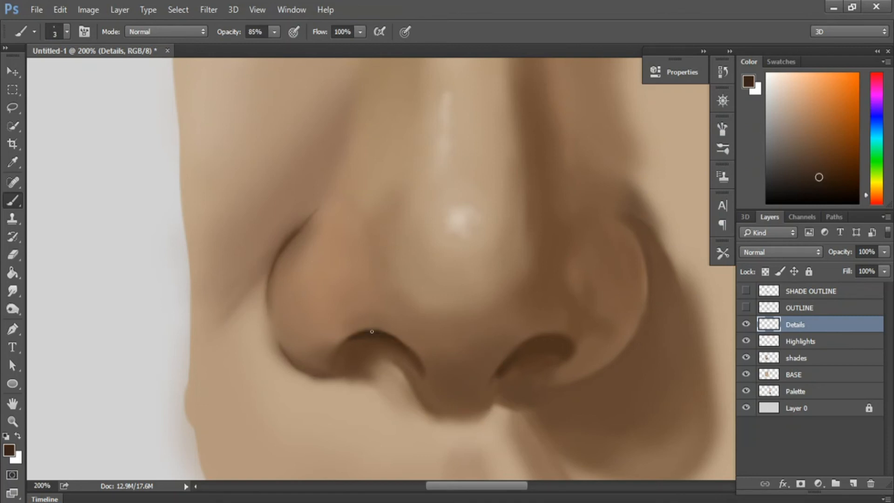
key(bracketleft)
key(bracketleft)
key(bracketleft)
key(bracketleft)
alt+click(378, 343)
alt+click(407, 358)
key(bracketright)
alt+click(401, 344)
Step: Shade the underside of the nose between the nostrils with dark brown at 40% opacity
key(4)
key(bracketright)
key(bracketright)
key(bracketright)
key(bracketright)
key(bracketright)
key(bracketright)
key(bracketright)
key(bracketright)
key(bracketright)
mouse_move(431, 359)
mouse_down()
mouse_move(475, 349)
mouse_move(484, 375)
mouse_move(397, 321)
mouse_up()
key(bracketleft)
key(bracketleft)
key(bracketleft)
key(bracketright)
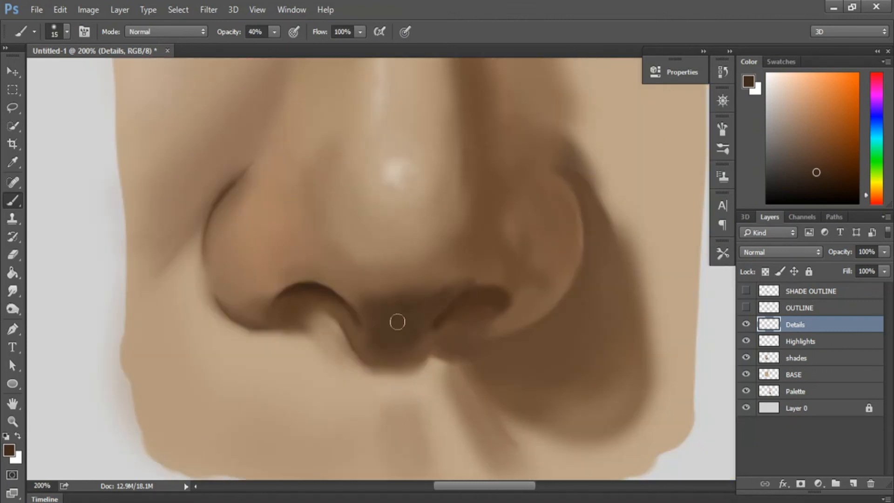
Step: Blend the shadow between the nostrils down to its lower edge with sampled browns at 20% opacity
alt+click(457, 281)
key(2)
alt+click(412, 344)
alt+click(412, 344)
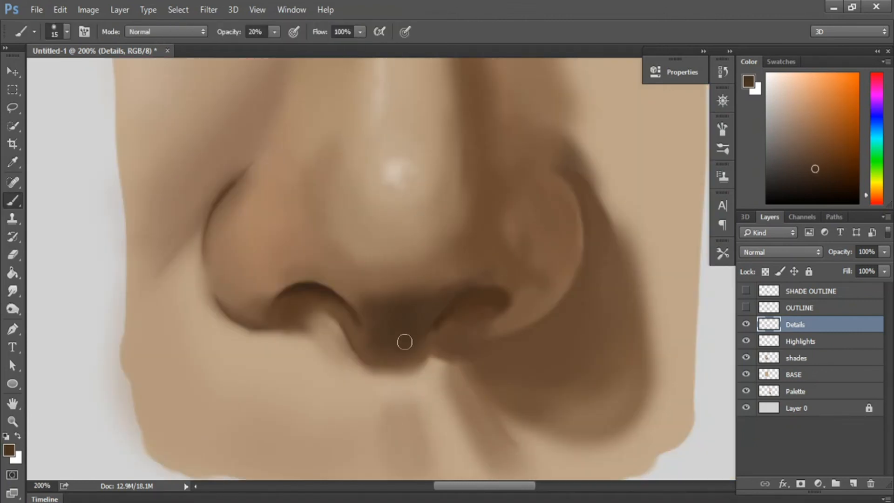
alt+click(408, 361)
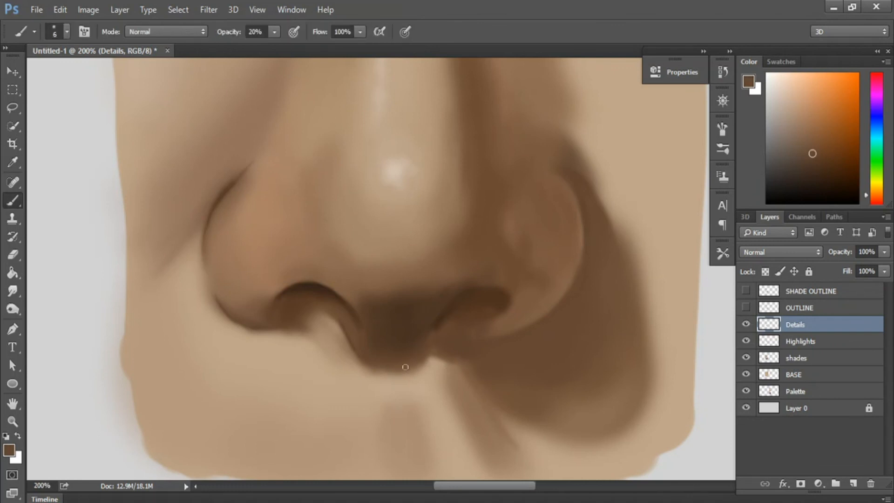
alt+click(424, 331)
key(bracketright)
key(bracketright)
key(bracketright)
Step: Darken the right nostril's inner edge and base with a sampled dark brown, undoing one stray stroke
alt+click(478, 303)
key(0)
mouse_move(433, 353)
mouse_down()
mouse_move(456, 350)
mouse_move(444, 319)
mouse_move(435, 321)
mouse_move(492, 301)
mouse_move(456, 351)
mouse_move(464, 351)
mouse_move(450, 337)
mouse_move(469, 355)
mouse_move(449, 341)
mouse_move(453, 321)
mouse_up()
key(3)
key(bracketright)
key(ctrl+z)
key(2)
alt+click(482, 349)
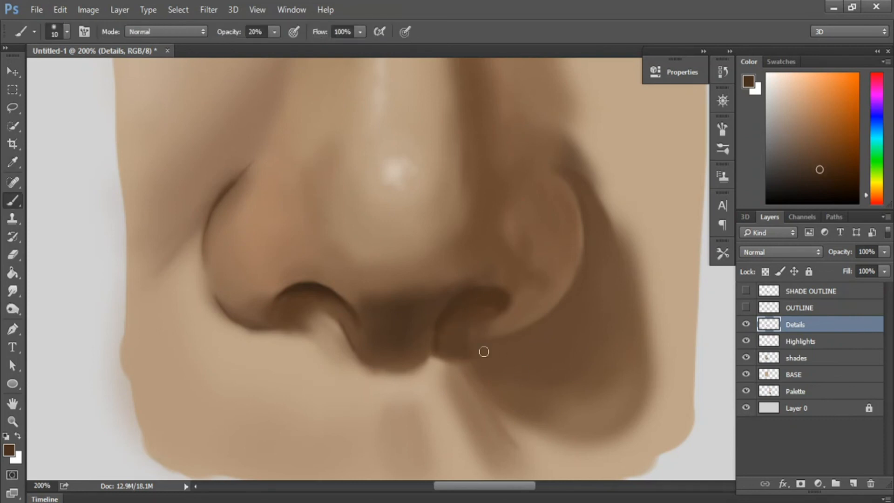
Step: Deepen the cast shadow beside the right nostril wing with dark brown, enlarging the brush and lowering opacity from 100% to 50%
key(0)
key(bracketleft)
key(bracketleft)
mouse_move(493, 373)
mouse_down()
mouse_move(481, 355)
mouse_move(540, 339)
mouse_move(599, 289)
mouse_move(576, 186)
mouse_move(610, 275)
mouse_up()
key(8)
key(5)
key(bracketright)
key(bracketright)
key(bracketright)
key(bracketright)
mouse_move(572, 323)
mouse_down()
mouse_move(613, 324)
mouse_move(492, 372)
mouse_move(621, 263)
mouse_move(617, 241)
mouse_up()
key(5)
key(bracketright)
key(bracketright)
mouse_move(580, 413)
mouse_down()
mouse_move(541, 413)
mouse_move(645, 323)
mouse_up()
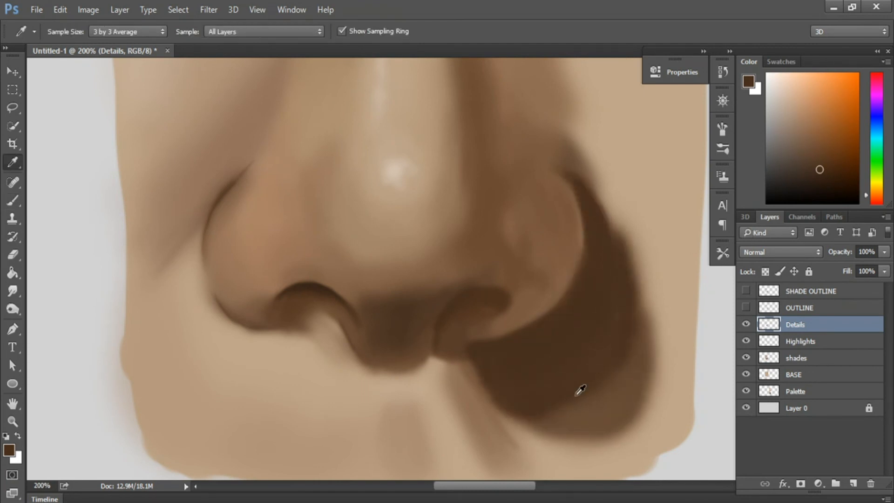
Step: Even out the cast shadow and clean up the lower edge of the right nostril wing with sampled browns at 100% opacity
alt+click(579, 391)
alt+click(503, 321)
key(0)
drag(519, 330, 469, 343)
alt+click(471, 341)
alt+click(535, 322)
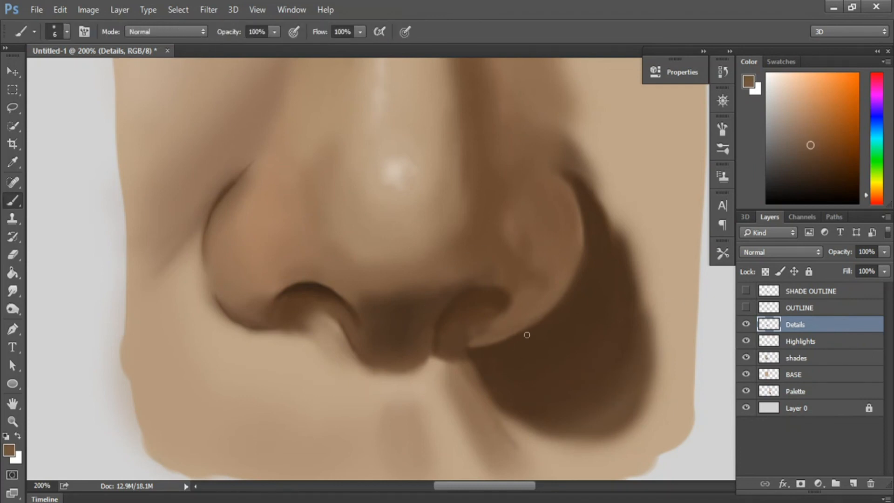
Step: Refine the right nostril's upper rim with sampled browns at 50% opacity, using brushes from 5 to 9 px
alt+click(497, 304)
key(bracketleft)
key(bracketleft)
alt+click(487, 284)
key(5)
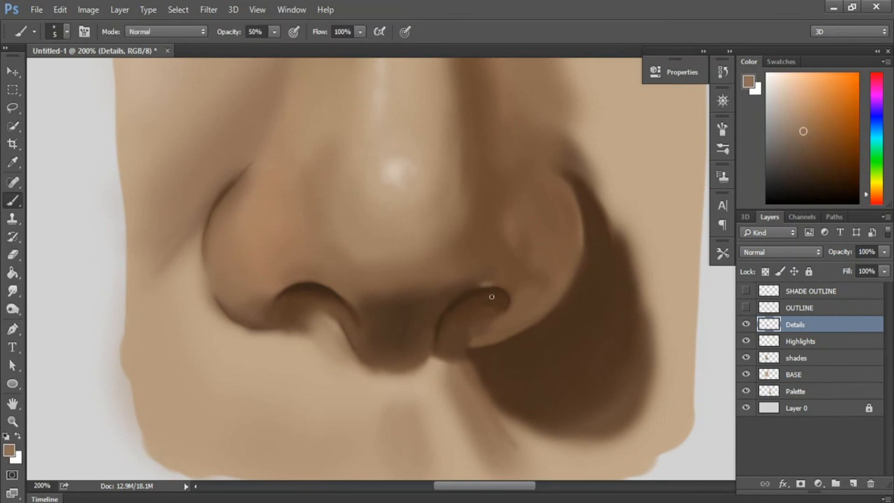
key(bracketright)
key(bracketright)
alt+click(512, 312)
key(bracketright)
key(bracketright)
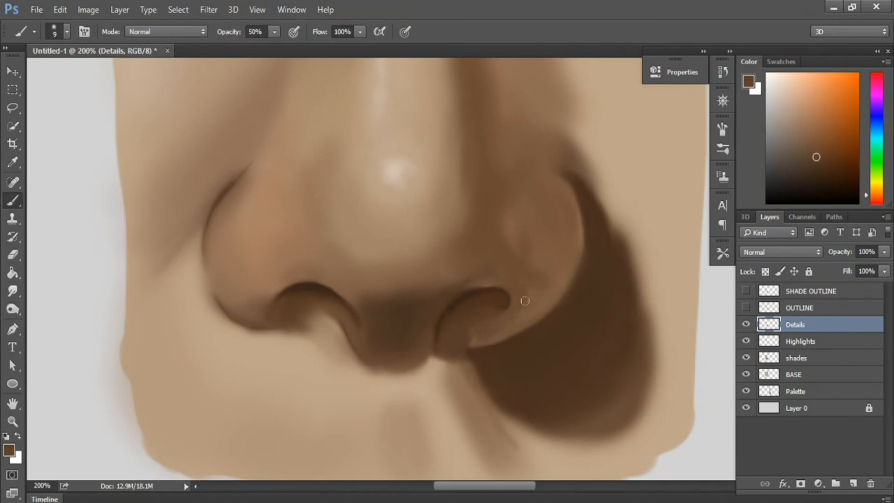
Step: Deepen the shadow inside both nostrils with a sampled dark brown and a 9 px brush at 85% opacity
alt+click(494, 299)
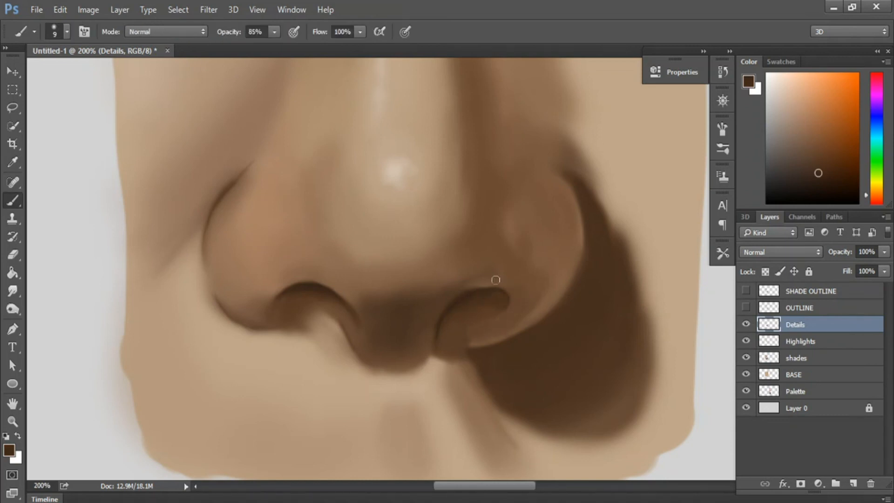
drag(295, 293, 278, 301)
mouse_move(479, 289)
mouse_down()
mouse_move(504, 294)
mouse_move(451, 349)
mouse_up()
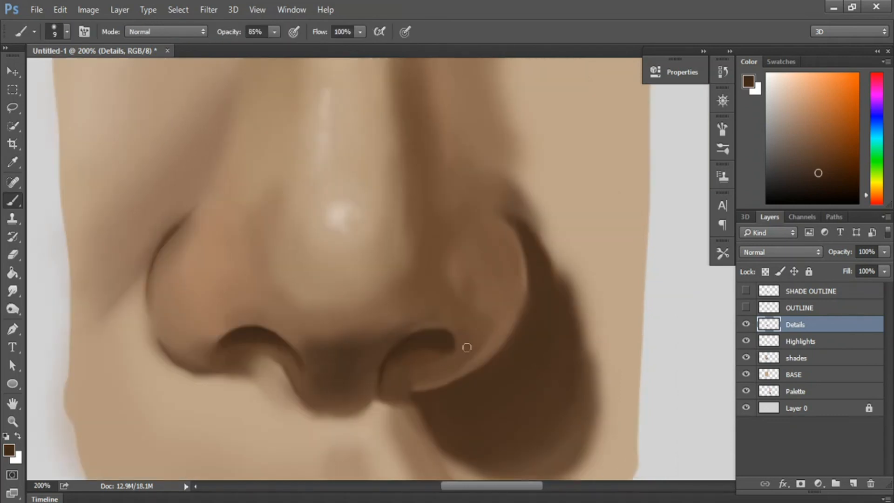
Step: Shade the crease around the right nostril wing with a sampled reddish brown at 85% opacity
alt+click(407, 356)
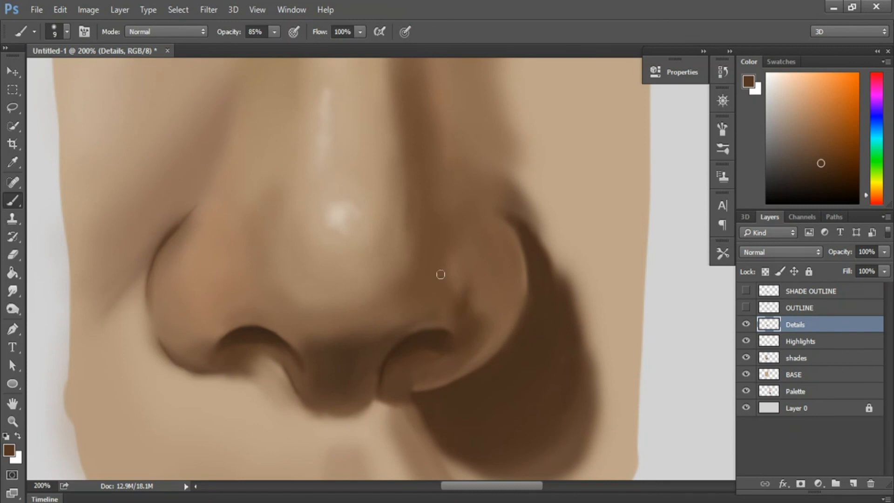
key(bracketleft)
key(bracketleft)
key(bracketleft)
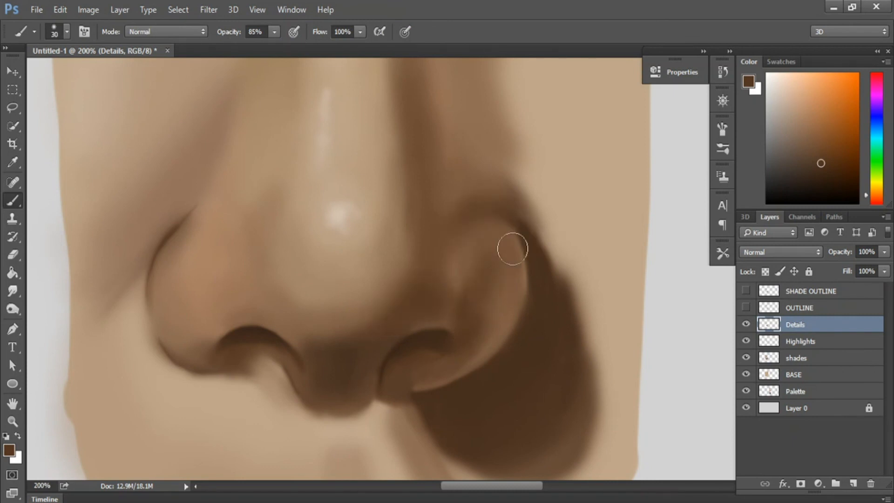
Step: Blend the upper part of the right nostril wing at 50% opacity with a larger brush
key(5)
key(bracketright)
key(bracketright)
key(bracketright)
key(bracketright)
drag(483, 245, 492, 255)
Step: Refine the outer and lower edge of the right nostril wing against the cast shadow with sampled dark browns and small brushes at 50% opacity
alt+click(491, 425)
key(bracketleft)
key(bracketleft)
key(bracketleft)
key(bracketleft)
key(bracketleft)
key(bracketleft)
key(bracketleft)
key(bracketleft)
key(bracketleft)
key(bracketleft)
key(bracketleft)
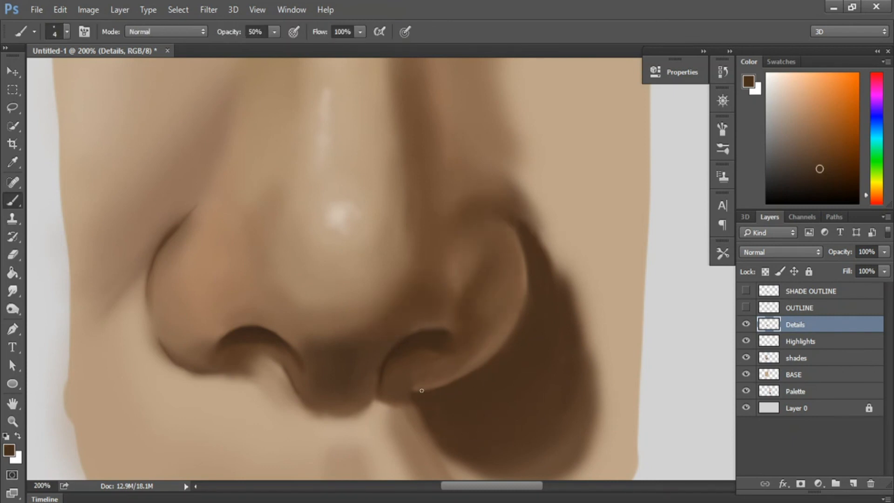
alt+click(448, 386)
key(bracketright)
key(bracketright)
key(bracketright)
key(bracketright)
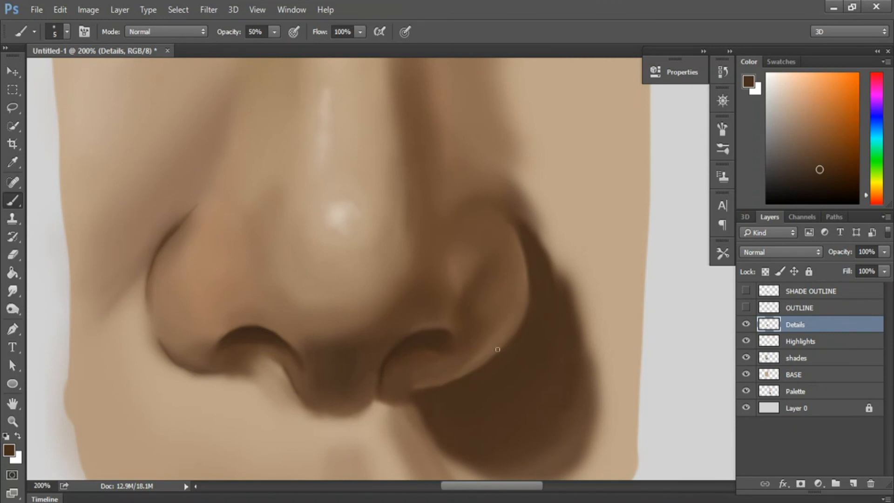
alt+click(488, 361)
alt+click(532, 338)
drag(490, 339, 473, 386)
Step: Soften the top of the right nostril wing with a sampled brown and a larger brush at 50% opacity
alt+click(517, 297)
key(bracketright)
key(bracketright)
key(bracketright)
key(bracketright)
key(bracketright)
key(bracketright)
key(bracketright)
mouse_move(466, 228)
mouse_down()
mouse_move(492, 237)
mouse_move(502, 262)
mouse_move(471, 224)
mouse_move(498, 238)
mouse_up()
Step: Shade the crease over the right nostril wing with sampled browns at 100% opacity
key(0)
alt+click(470, 224)
alt+click(504, 257)
key(i)
alt+click(457, 228)
drag(453, 217, 481, 239)
Step: Blend the shaded side of the nose above the right wing with sampled browns at 50% opacity, using a brush up to 25 px
alt+click(457, 188)
key(5)
drag(444, 209, 471, 197)
alt+click(454, 196)
key(bracketright)
key(bracketright)
key(bracketright)
key(bracketright)
key(bracketright)
key(bracketright)
key(bracketright)
key(bracketleft)
key(bracketleft)
key(bracketleft)
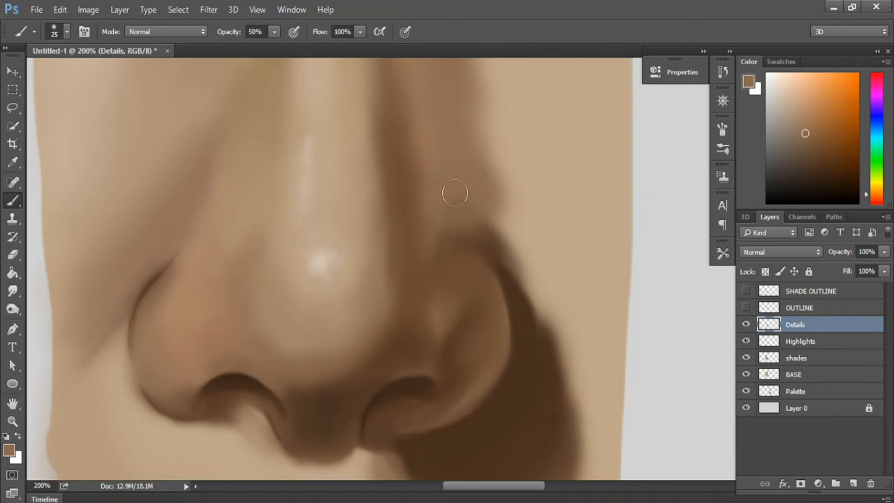
alt+click(443, 277)
Step: Review the whole nose and touch it up with a sampled light tan and a 6 px brush at 50% opacity
scroll(458, 371, down, 2)
key(alt)
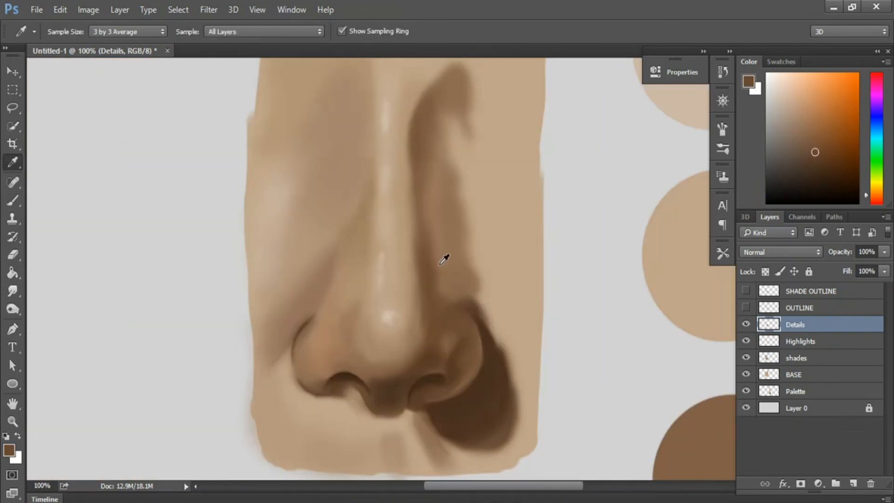
scroll(440, 409, up, 1)
alt+click(389, 315)
key(b)
alt+click(390, 355)
scroll(402, 367, down, 3)
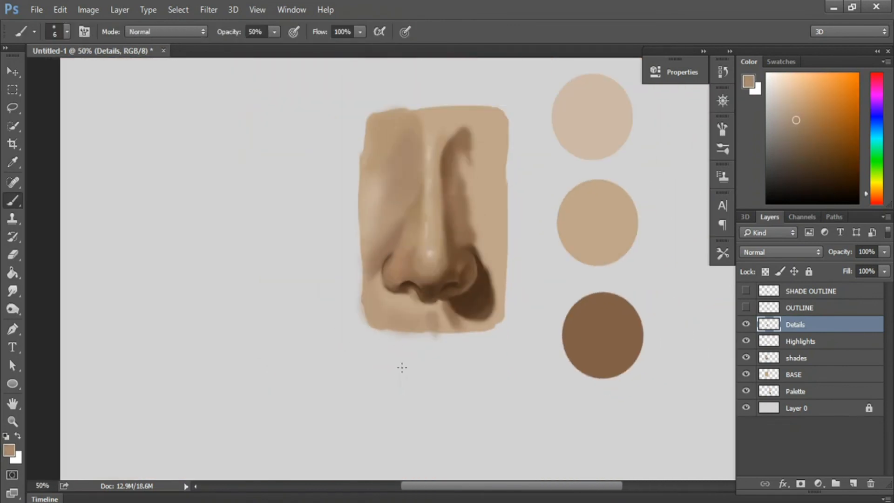
Step: Blend the cheek shadow beside the left nostril wing with a sampled brown and an enlarged brush at 30% opacity
key(3)
scroll(453, 259, up, 4)
alt+click(179, 281)
key(])
key(])
key(])
key(])
key(])
key(])
key(])
drag(190, 245, 96, 353)
Step: Refine the crease between the left nostril wing and the cheek with sampled browns and a 4 px brush at 30% opacity
alt+click(169, 304)
key(bracketleft)
key(bracketleft)
key(bracketleft)
key(bracketleft)
key(bracketleft)
key(bracketleft)
key(bracketleft)
key(bracketleft)
key(bracketleft)
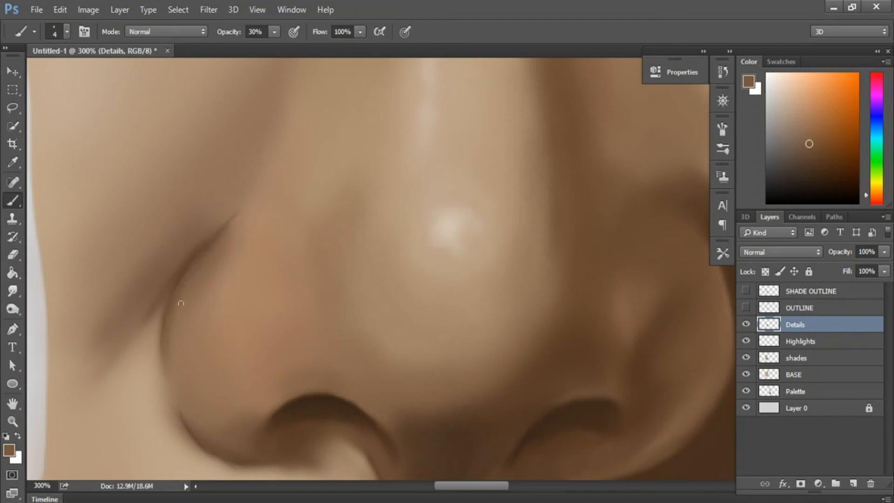
alt+click(185, 288)
drag(176, 278, 90, 369)
Step: Smooth the lower end of the left cheek shadow with sampled browns at 30% opacity, finishing with a 10 px brush
alt+click(140, 262)
key(bracketright)
key(bracketright)
key(bracketright)
key(bracketright)
key(bracketright)
key(bracketright)
key(bracketright)
key(bracketright)
key(bracketright)
mouse_move(147, 268)
mouse_down()
mouse_move(263, 156)
mouse_move(95, 321)
mouse_up()
alt+click(142, 291)
key(bracketleft)
key(bracketleft)
key(bracketleft)
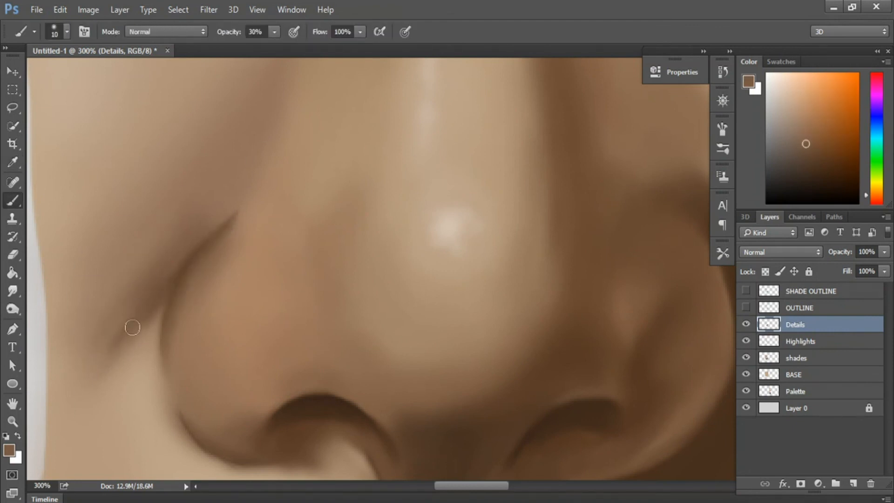
Step: Clean up the lower outer contour of the left nostril wing with sampled browns and 2 to 3 px brushes at 30% opacity
key(bracketleft)
key(bracketleft)
key(bracketleft)
key(bracketleft)
key(bracketleft)
key(bracketleft)
key(bracketleft)
alt+click(184, 414)
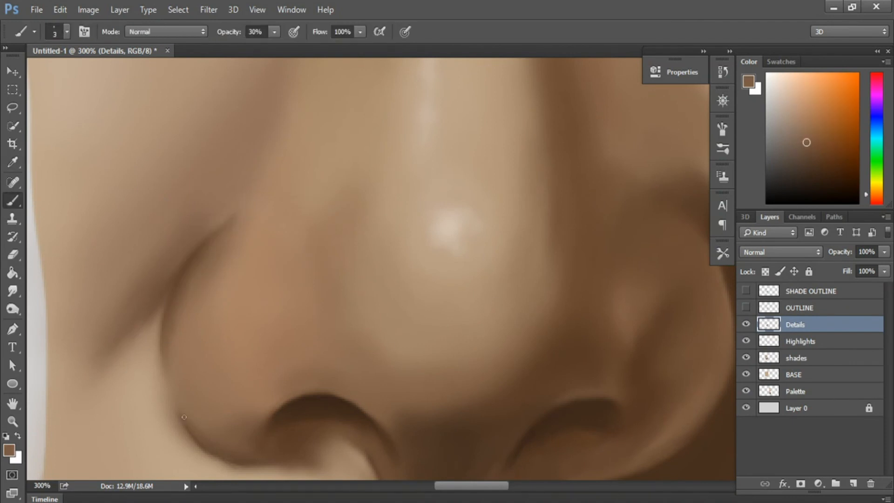
alt+click(190, 398)
key(ctrl+minus)
key(ctrl+minus)
key(ctrl+minus)
key(ctrl+minus)
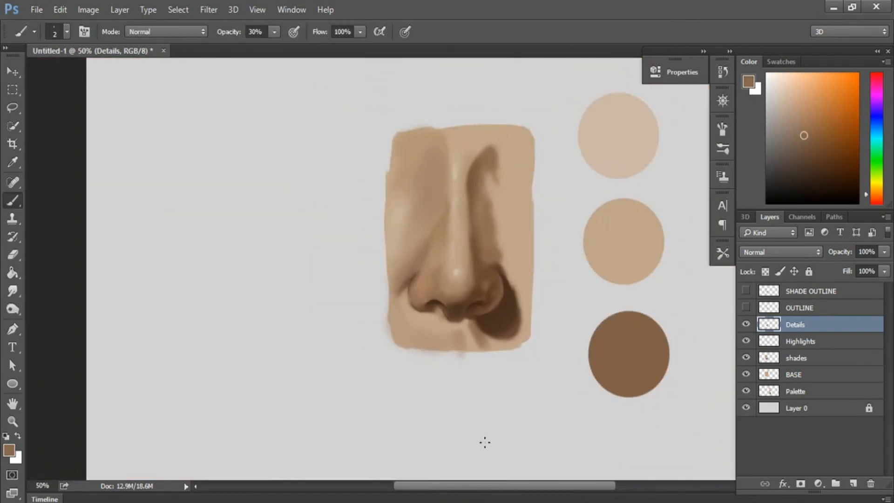
Step: Blend the start of the cast shadow below the right nostril into the upper lip with sampled browns and a 25 px brush
key(ctrl+plus)
key(ctrl+plus)
key(ctrl+plus)
alt+click(435, 355)
key(2)
key(bracketright)
key(bracketright)
key(bracketright)
key(bracketright)
key(bracketright)
key(bracketright)
key(bracketright)
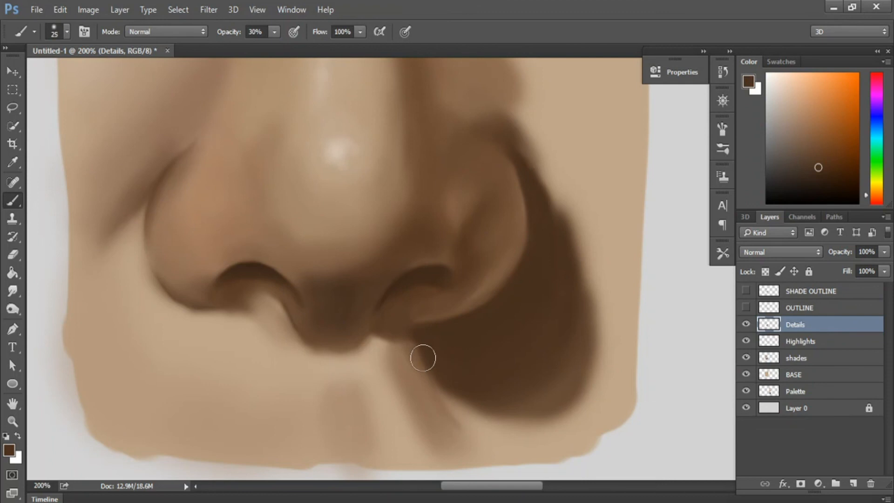
alt+click(405, 363)
alt+click(433, 348)
Step: Refine the inner and lower edges of the cast shadow with sampled browns and a smaller brush at 50% opacity
key(5)
key(bracketleft)
key(bracketleft)
key(bracketleft)
key(ctrl+minus)
key(ctrl+plus)
alt+click(552, 409)
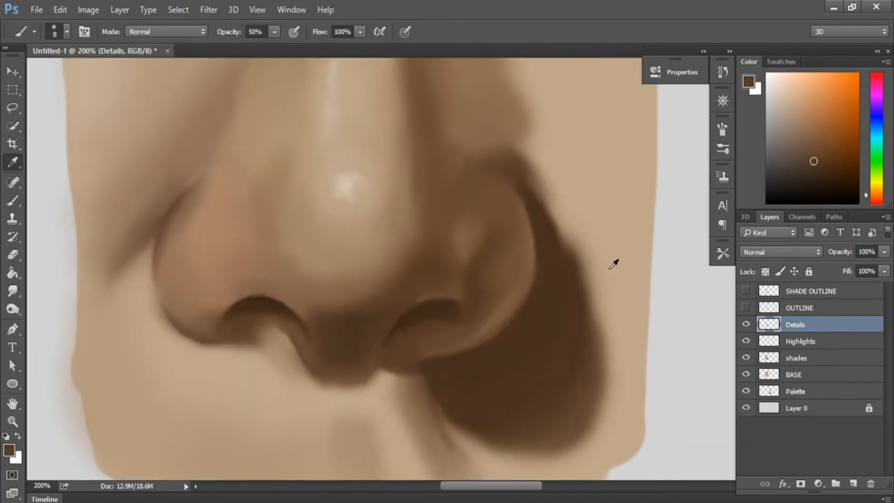
Step: Trim the outer edge of the cast shadow with the sampled cheek skin tone at 50% opacity
alt+click(614, 265)
drag(569, 240, 585, 288)
key(ctrl+minus)
key(ctrl+minus)
key(ctrl+minus)
Step: Refine the curved edge of the dark shadow beside the upper nose bridge with sampled browns and a 2 px brush at 50% opacity
key(ctrl+plus)
key(ctrl+plus)
key(ctrl+plus)
alt+click(389, 165)
key(bracketleft)
key(bracketleft)
key(bracketleft)
key(bracketleft)
key(bracketleft)
key(bracketleft)
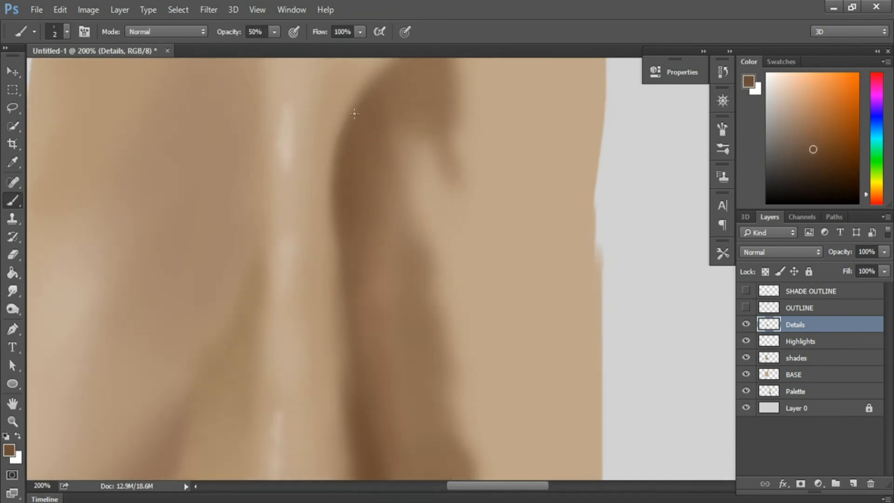
alt+click(346, 161)
alt+click(372, 96)
alt+click(390, 77)
alt+click(359, 107)
key(ctrl+minus)
key(ctrl+minus)
key(ctrl+minus)
key(ctrl+minus)
alt+click(399, 329)
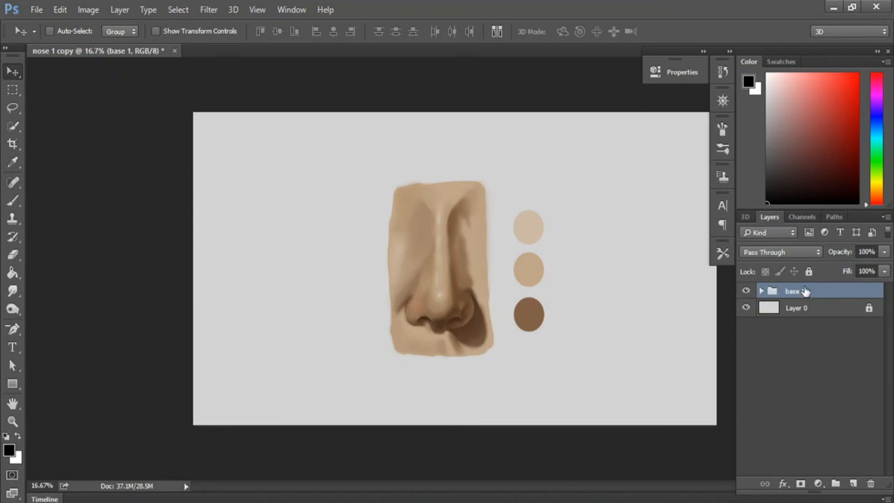
Step: Duplicate the base 1 group and move the copy beneath the original group
key(alt)
key(ctrl)
key(ctrl+j)
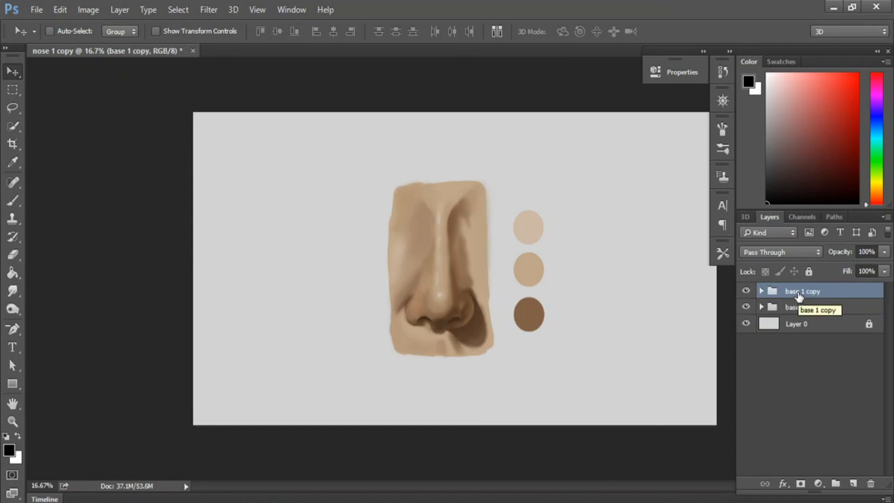
click(796, 307)
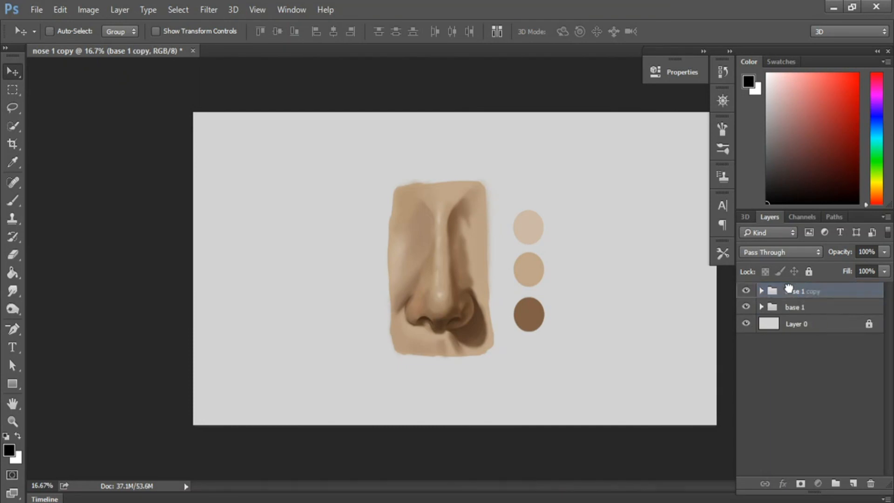
key(Delete)
key(ctrl+z)
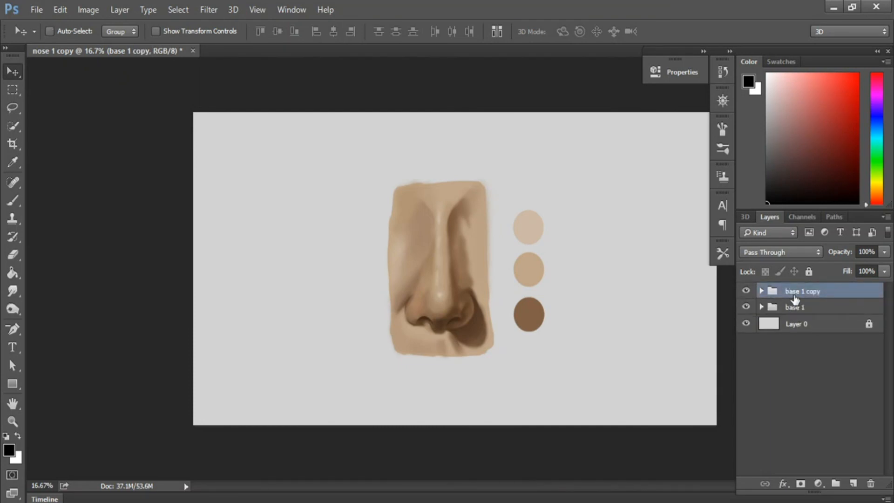
drag(800, 296, 803, 321)
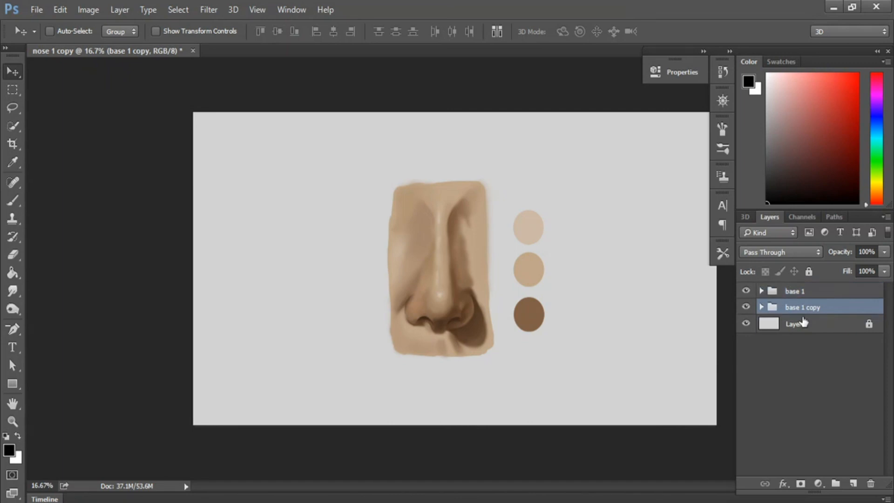
Step: Add a new layer in Overlay mode between the two base groups and hide the original base 1 group
click(852, 483)
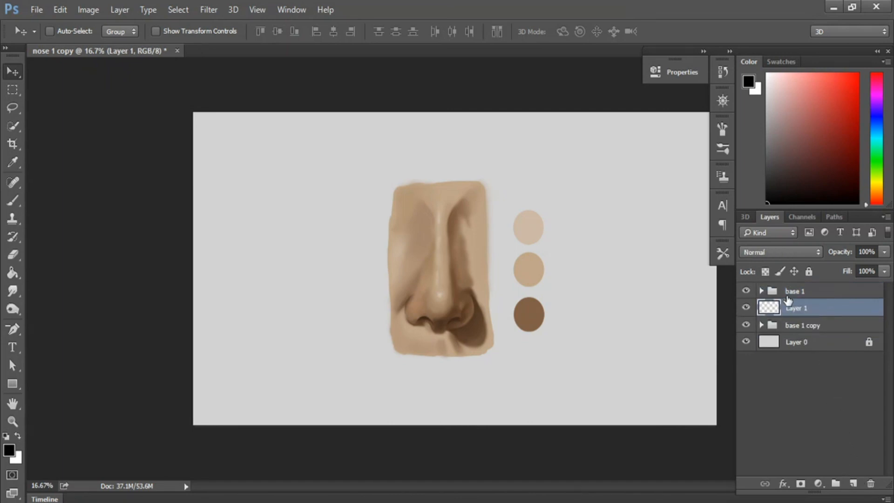
click(775, 250)
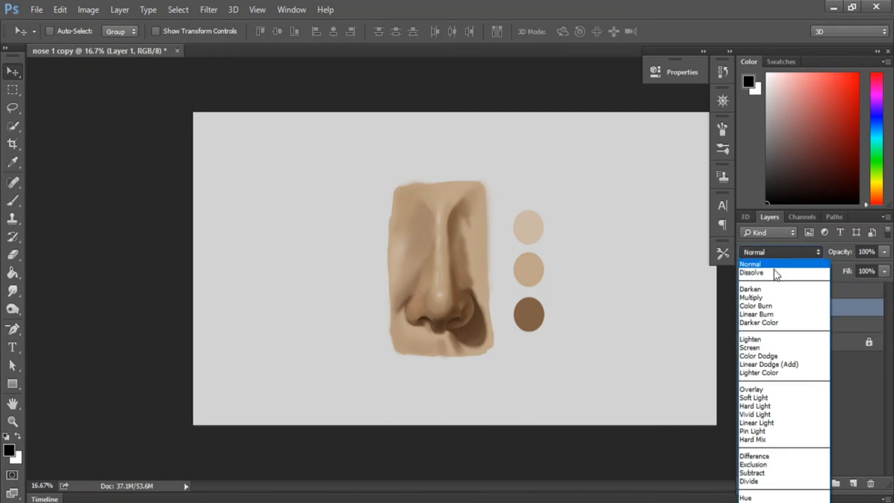
click(749, 389)
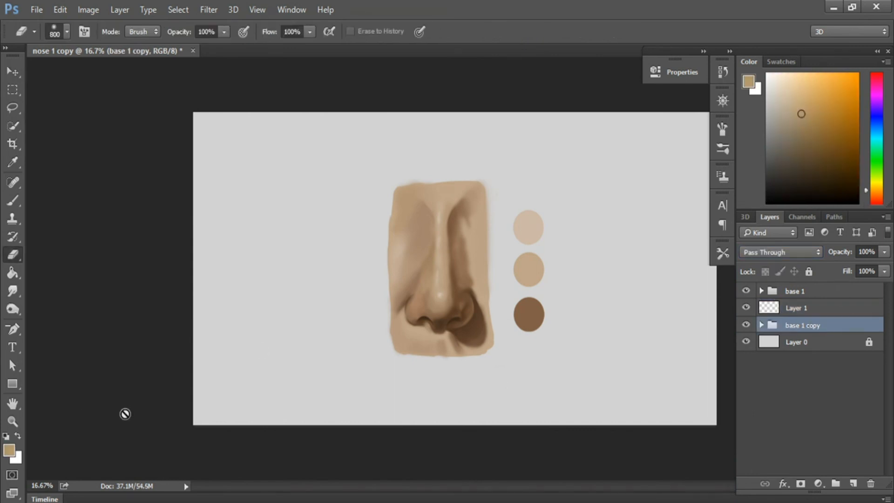
key(b)
click(786, 307)
click(770, 252)
click(771, 255)
click(745, 291)
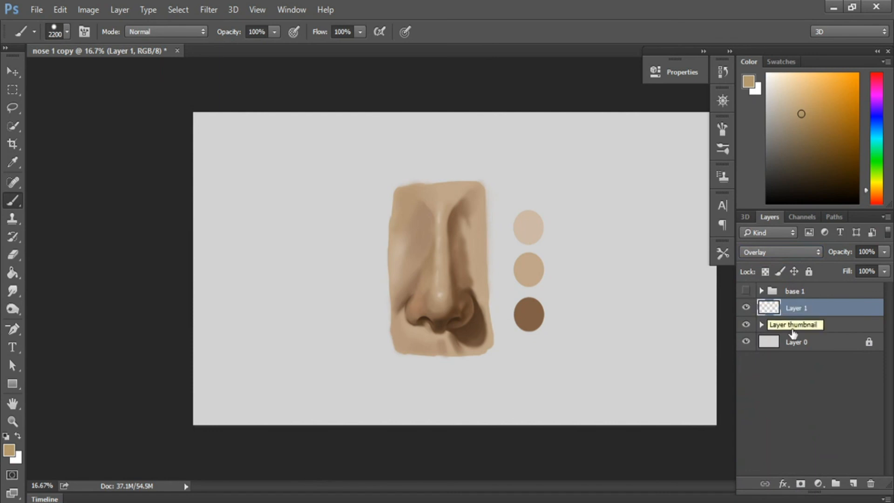
Step: Paint tan over the nose and swatches on Layer 1 with a 2200 px brush and reduce the layer's opacity to 63%
click(795, 326)
click(824, 310)
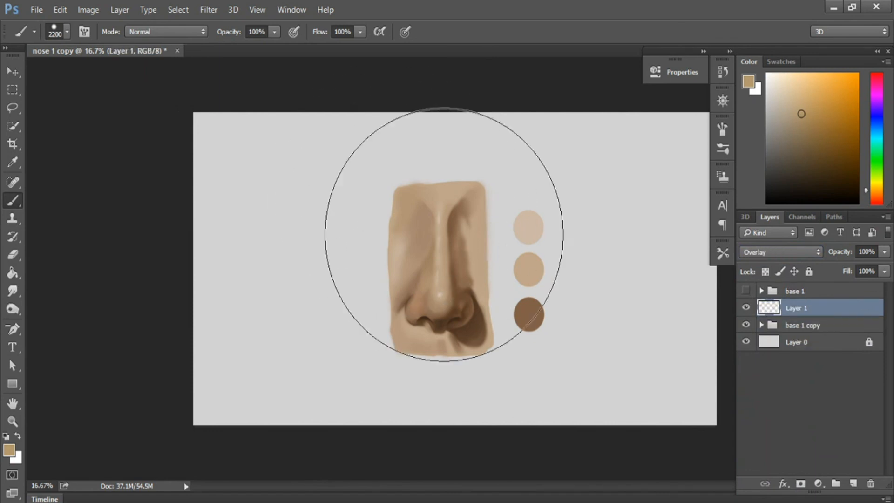
drag(437, 233, 467, 288)
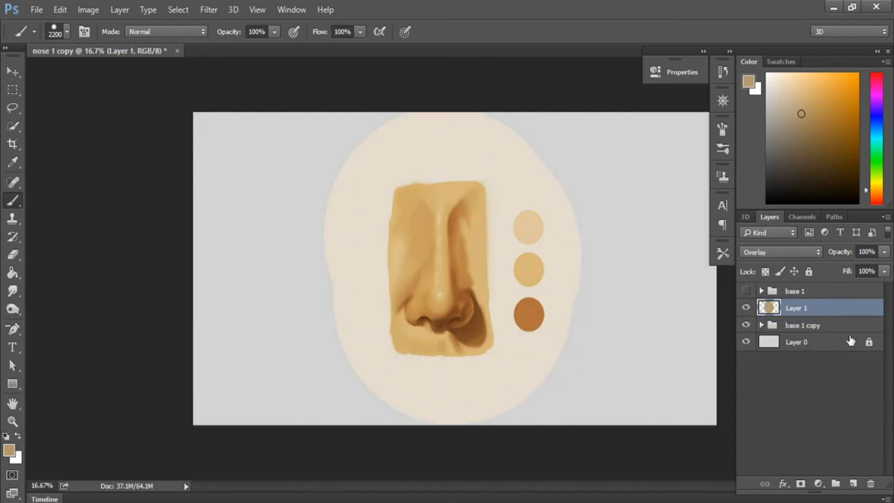
click(883, 271)
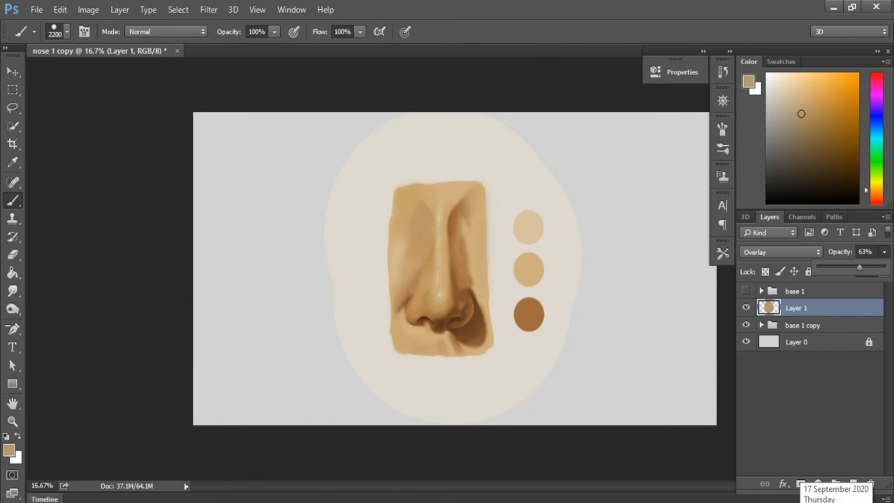
Step: Sample the tinted light swatch and paint a matching one beside it on the copied group's Palette layer with a 300 px brush
alt+click(526, 226)
key(bracketleft)
key(bracketleft)
key(bracketleft)
key(bracketleft)
key(bracketleft)
key(bracketleft)
key(bracketleft)
key(bracketleft)
key(bracketleft)
key(bracketleft)
key(bracketleft)
key(bracketleft)
key(bracketleft)
key(bracketleft)
key(bracketleft)
key(bracketleft)
key(bracketleft)
key(bracketleft)
key(bracketleft)
key(bracketleft)
key(bracketright)
key(bracketright)
key(bracketright)
key(bracketright)
key(bracketright)
key(bracketright)
key(bracketright)
key(bracketright)
key(bracketright)
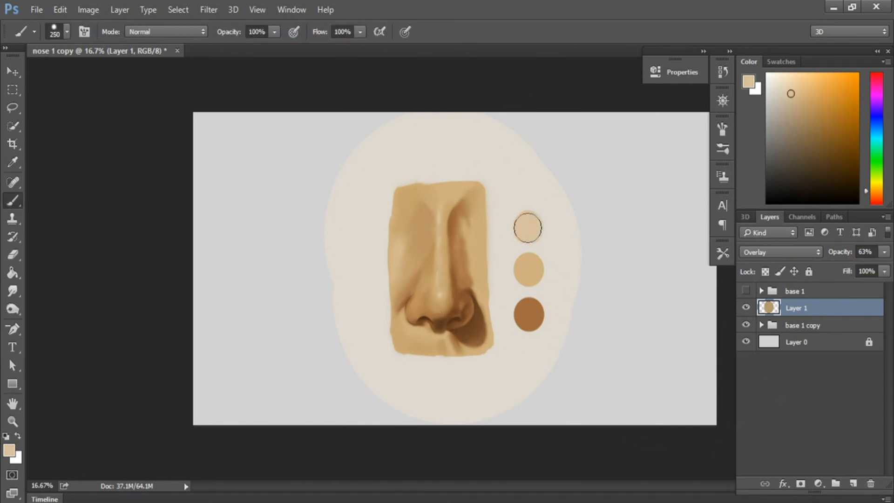
click(797, 325)
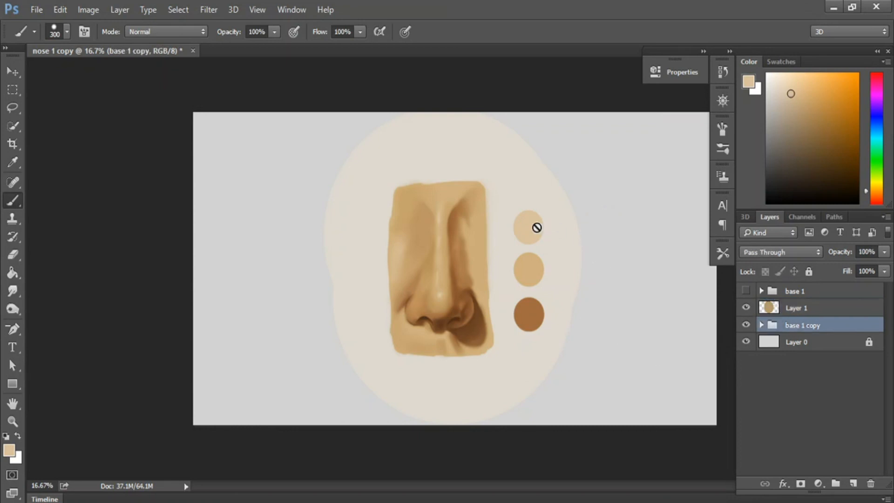
key(i)
click(762, 326)
click(805, 414)
key(b)
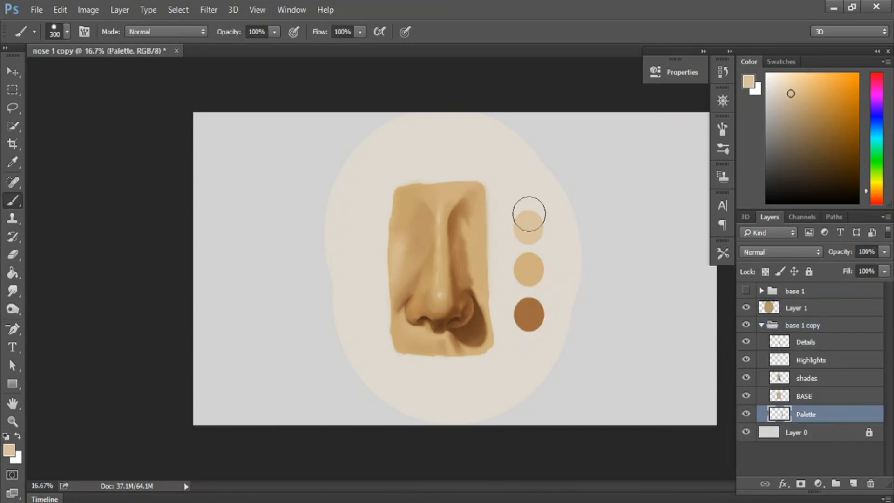
click(600, 225)
Step: Paint matching swatches beside the tinted mid-tone and dark brown ones using their sampled colours, and hide Layer 1
alt+click(528, 269)
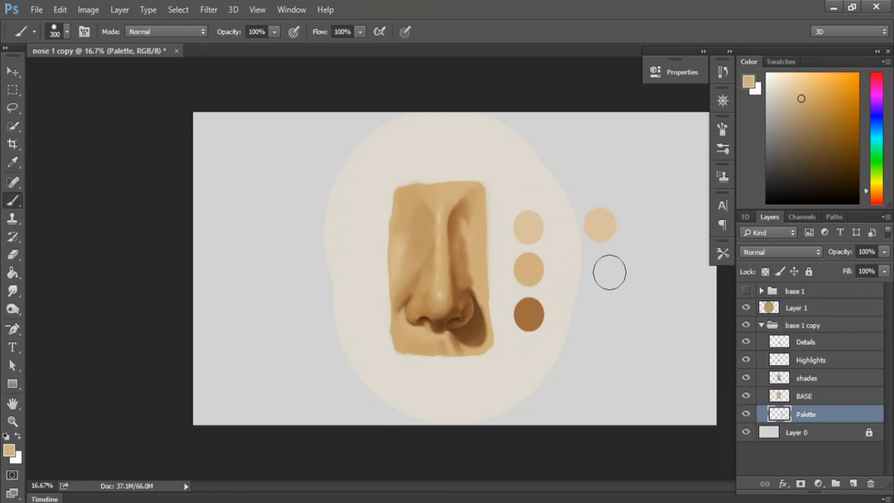
click(600, 271)
key(alt)
alt+click(530, 317)
click(602, 316)
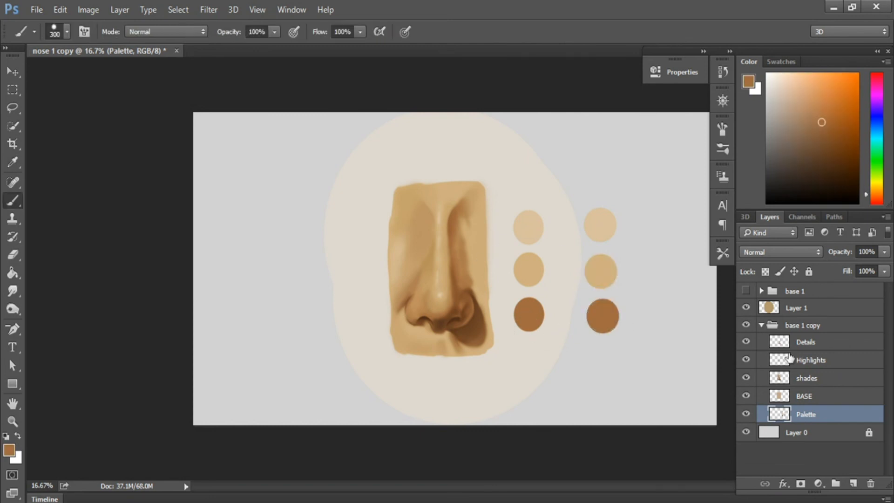
click(745, 307)
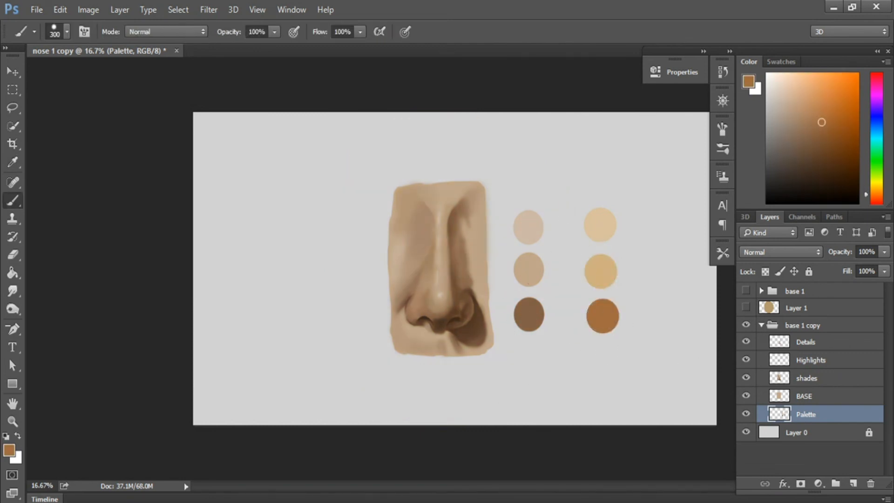
mouse_move(464, 502)
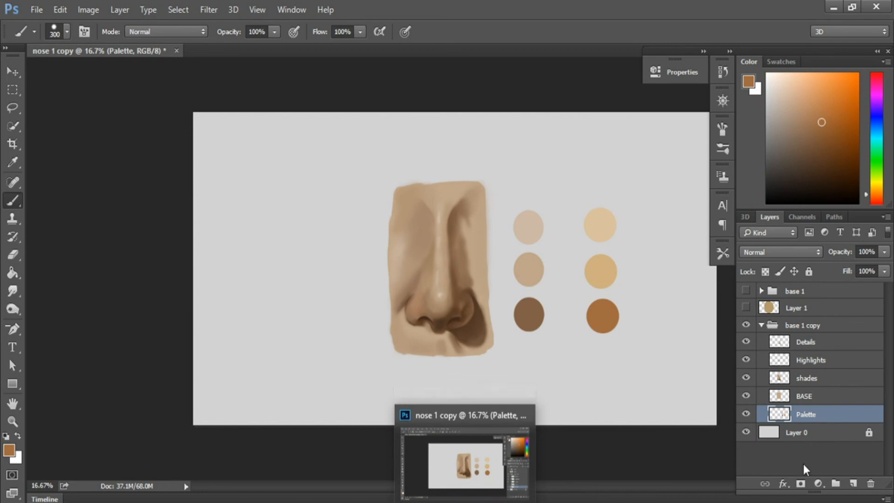